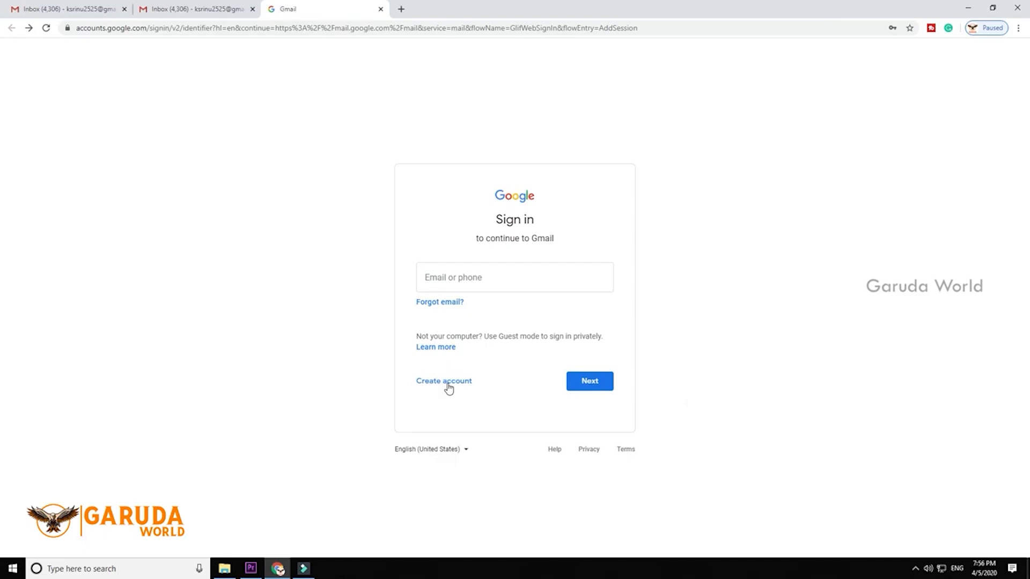
Step: Open the Create account options on the Gmail sign-in page
click(449, 387)
Step: Choose a personal account and enter the first name, last name and Gmail username
click(445, 411)
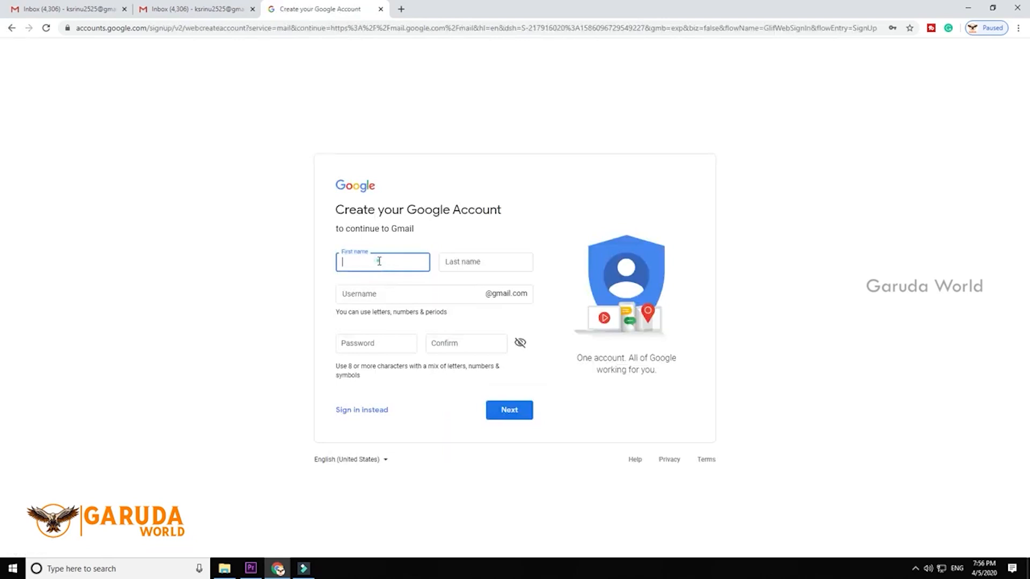
text(Srinu)
click(461, 263)
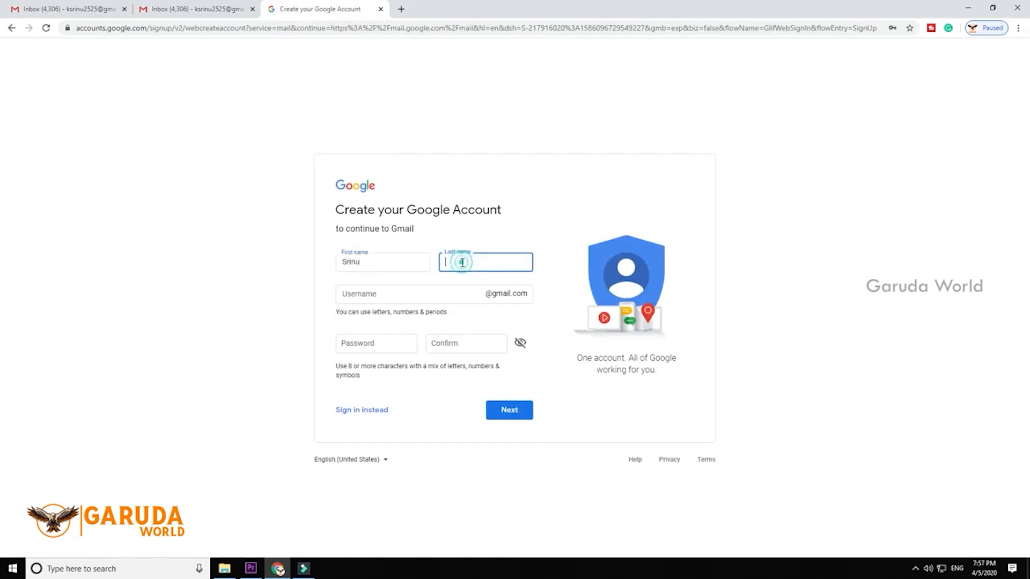
text(Karanam Edits)
key(Tab)
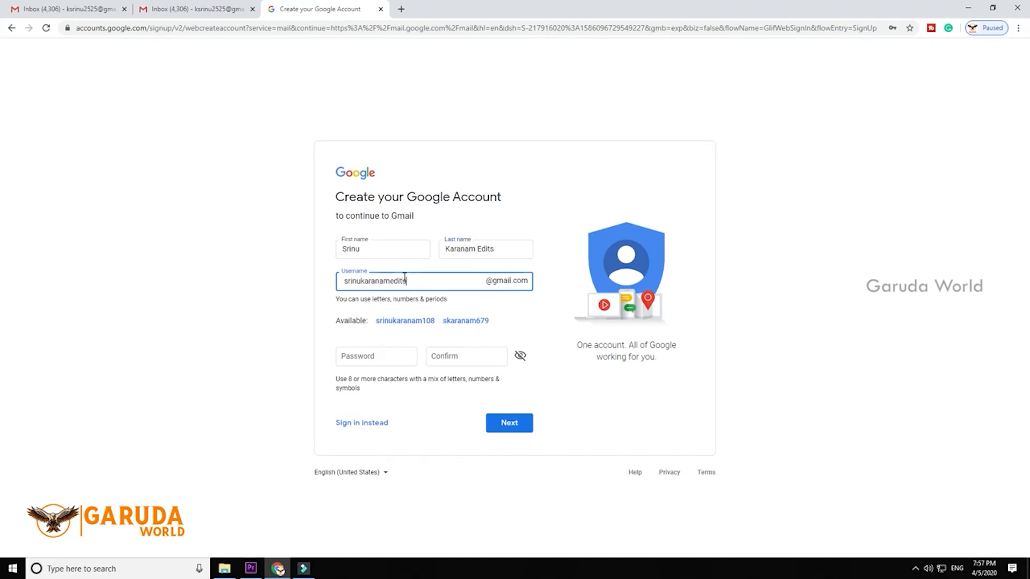
Step: Enter and confirm the account password, then submit the form
click(362, 354)
text(****)
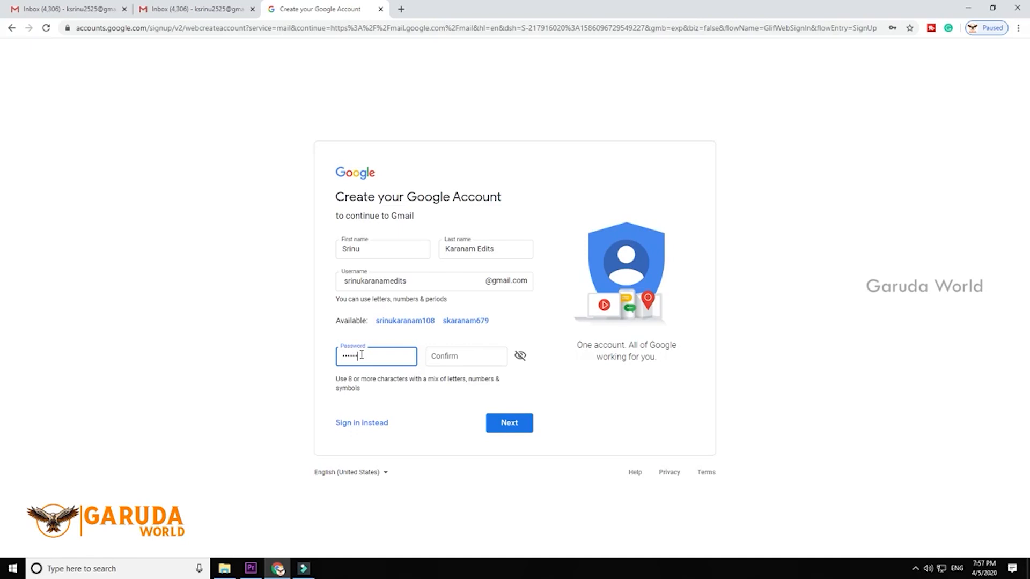
text(***)
click(466, 357)
text(**********)
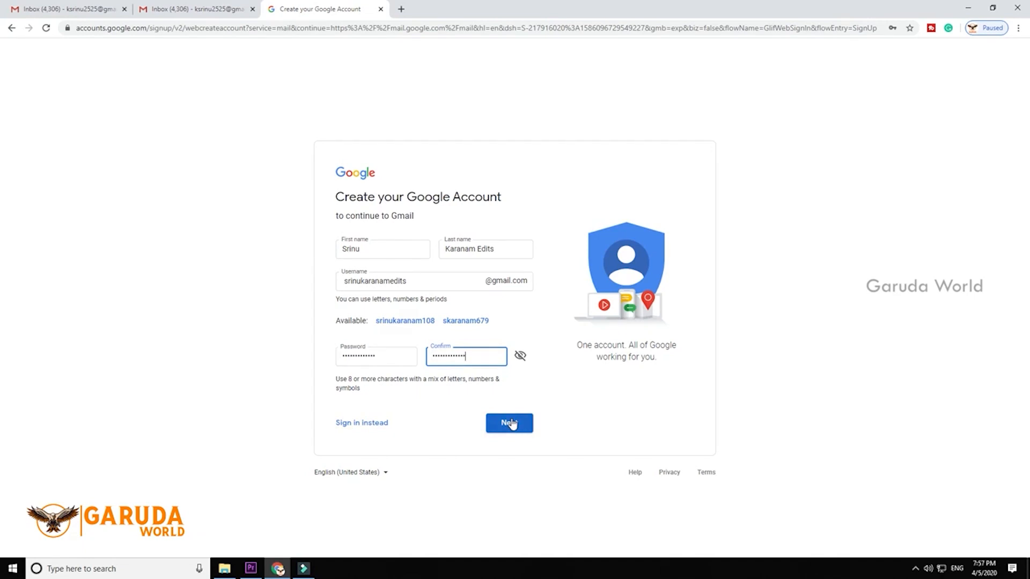
click(509, 423)
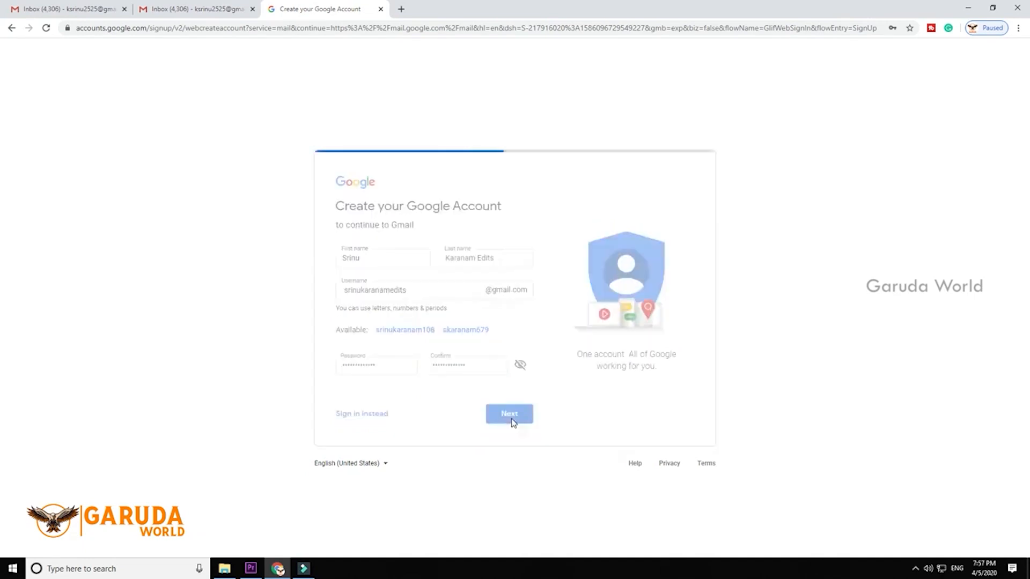
click(404, 233)
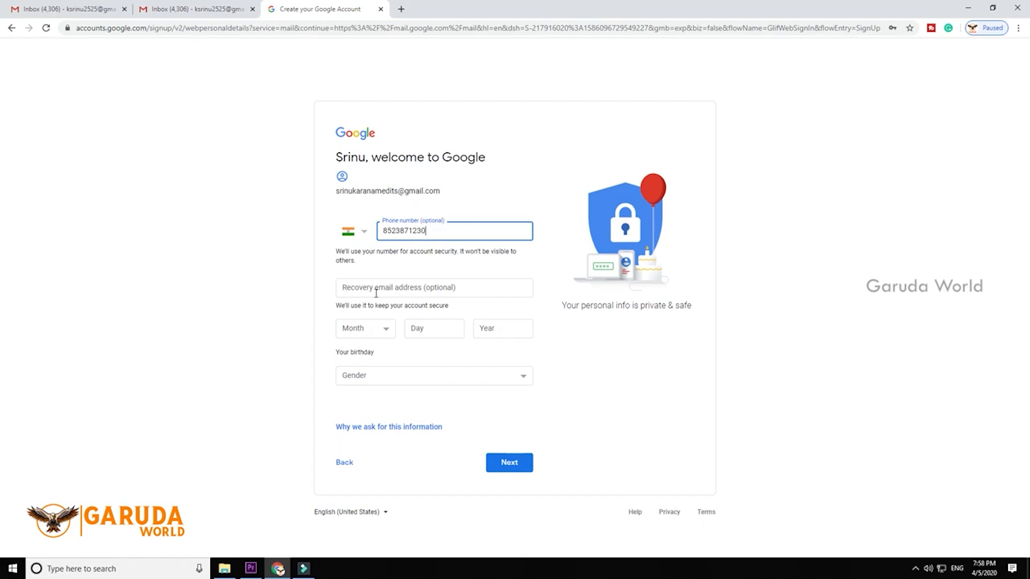
click(377, 333)
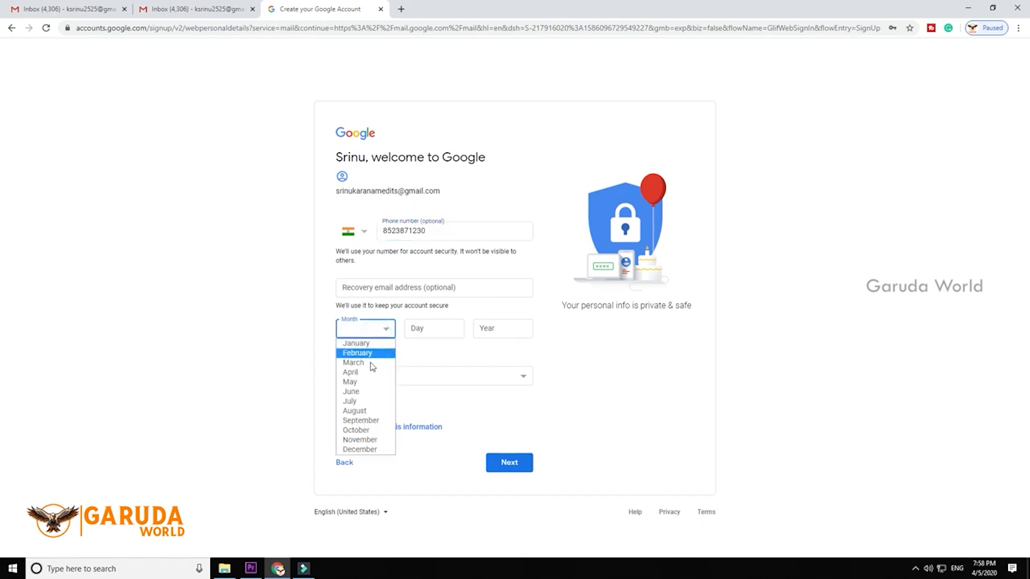
click(361, 391)
click(420, 327)
text(1)
click(490, 325)
text(1)
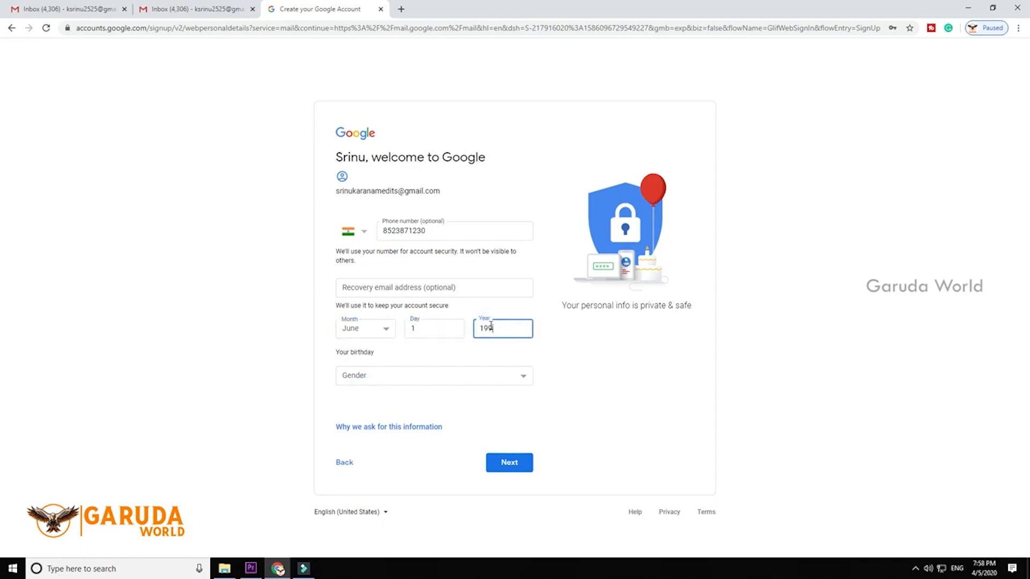
click(465, 373)
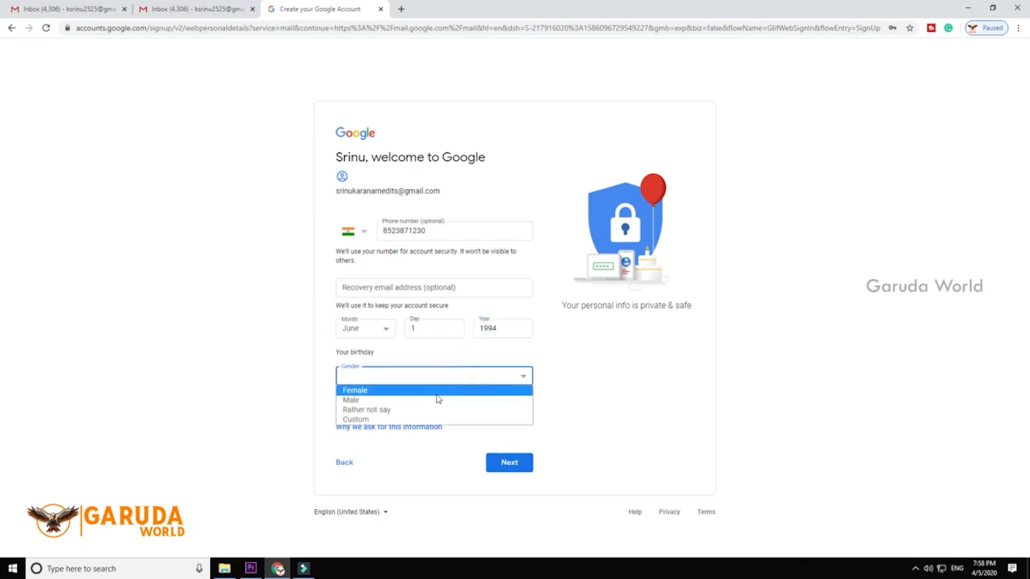
click(435, 402)
click(509, 463)
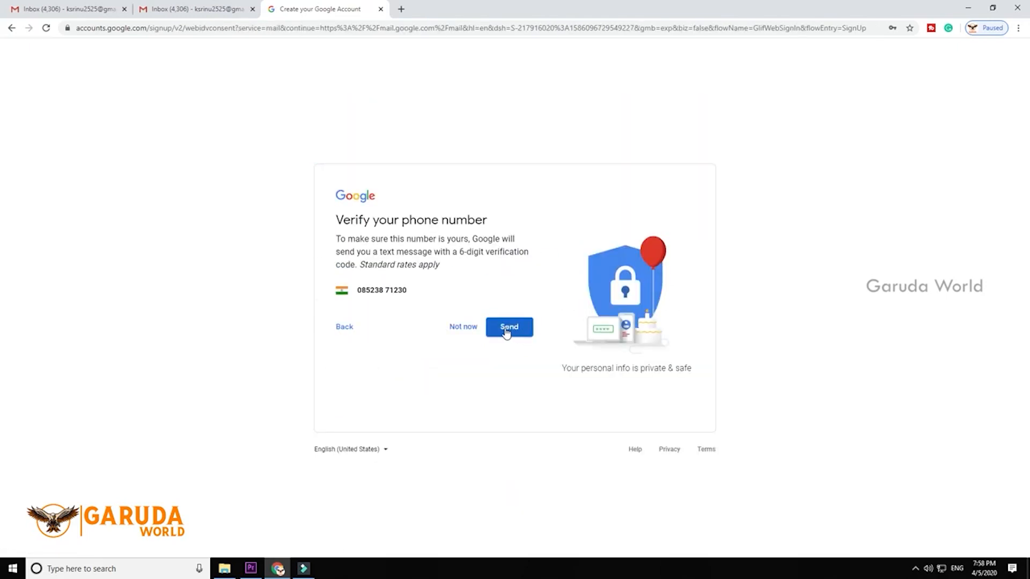
Step: Verify the phone number with the texted verification code
click(506, 332)
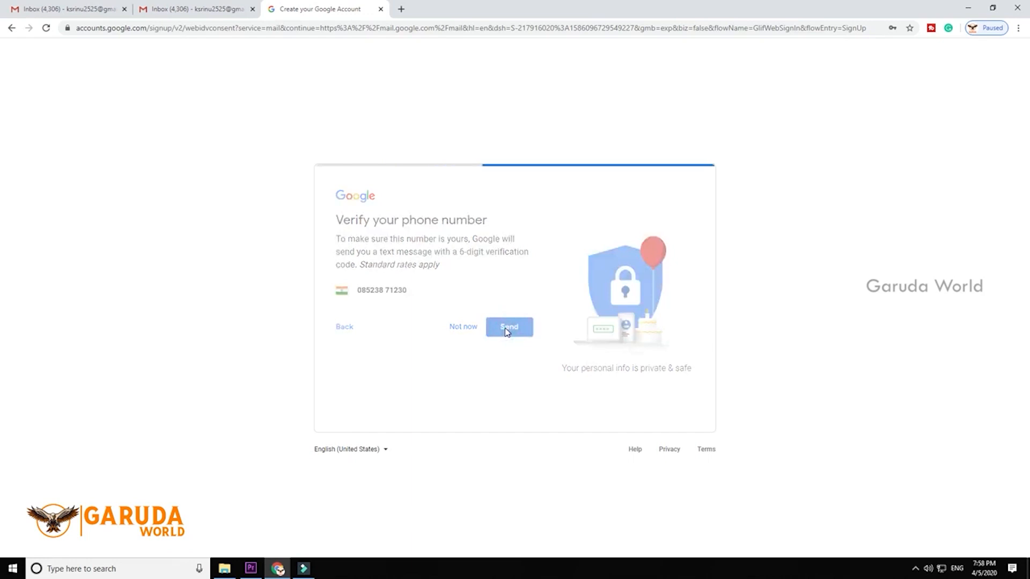
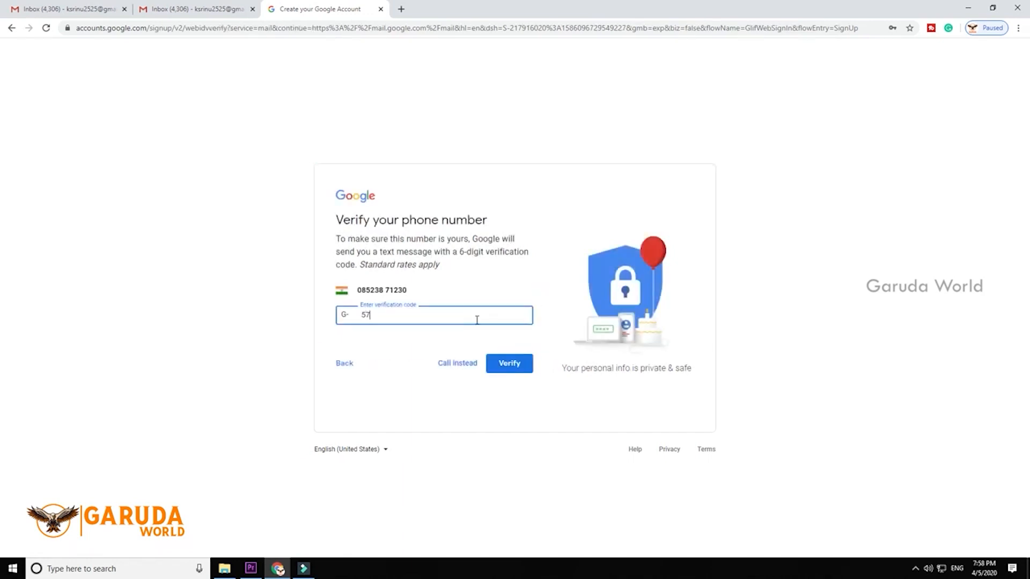
click(512, 367)
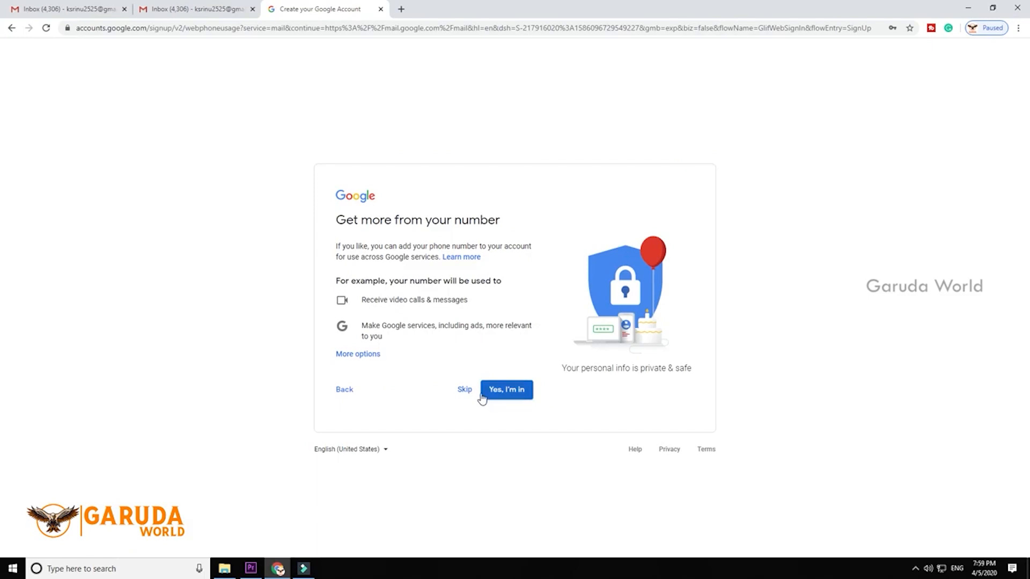
Step: Skip the extra phone-number uses and accept the privacy and terms
click(465, 390)
scroll(475, 398, down, 1)
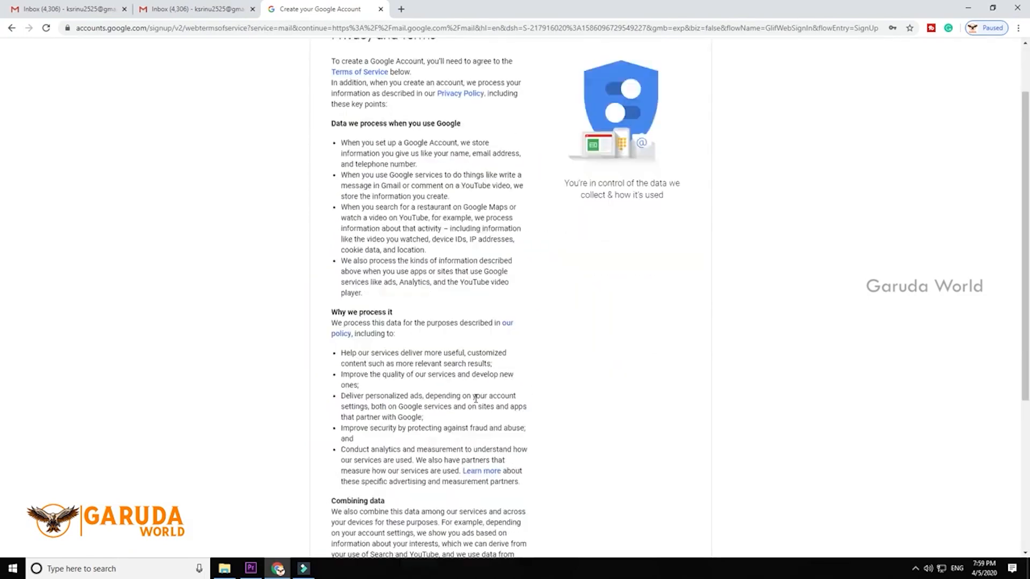
scroll(475, 399, down, 5)
click(499, 489)
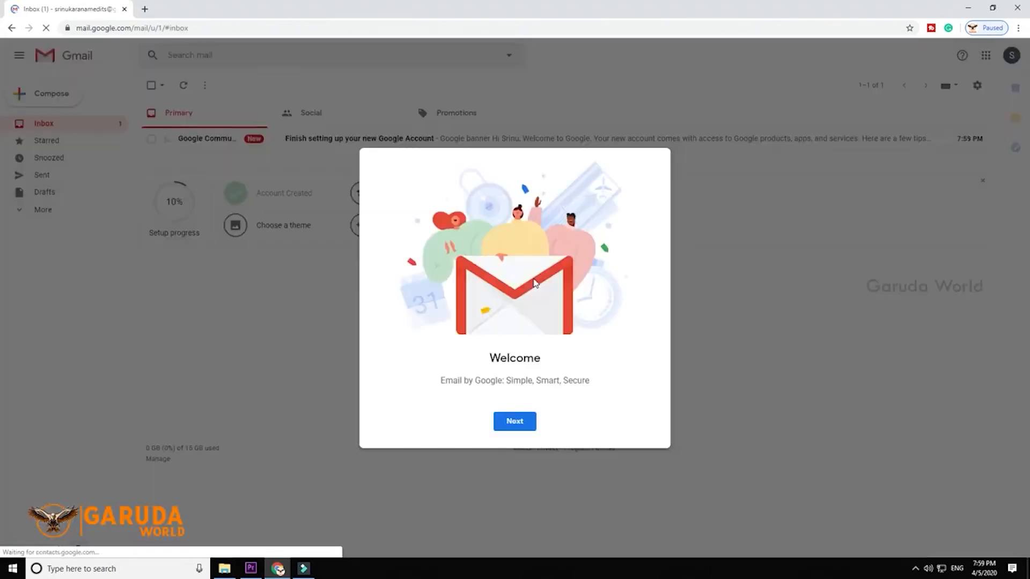
Step: Get past Gmail's welcome with the default view and save the chess picture as the theme
click(524, 420)
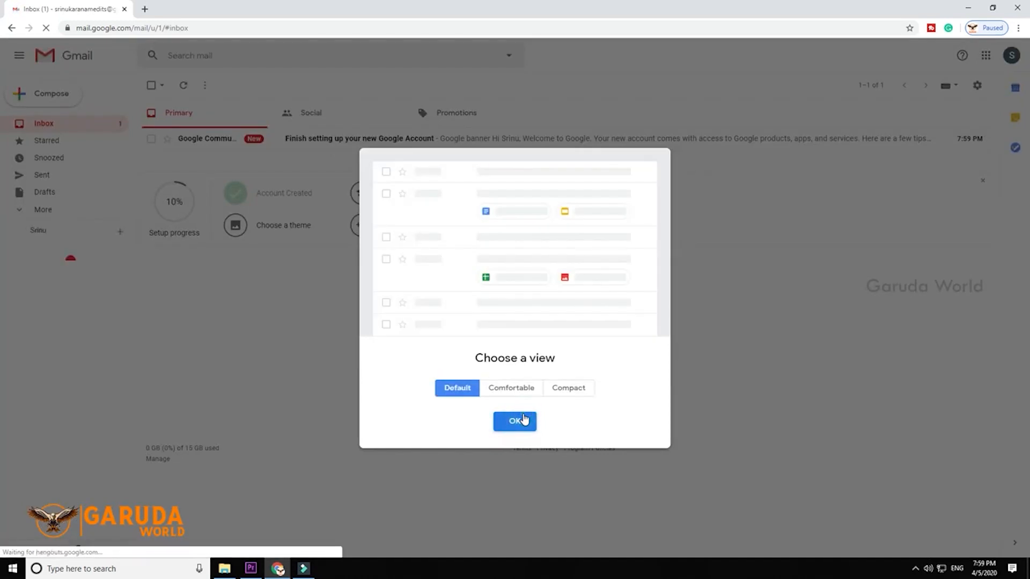
click(520, 419)
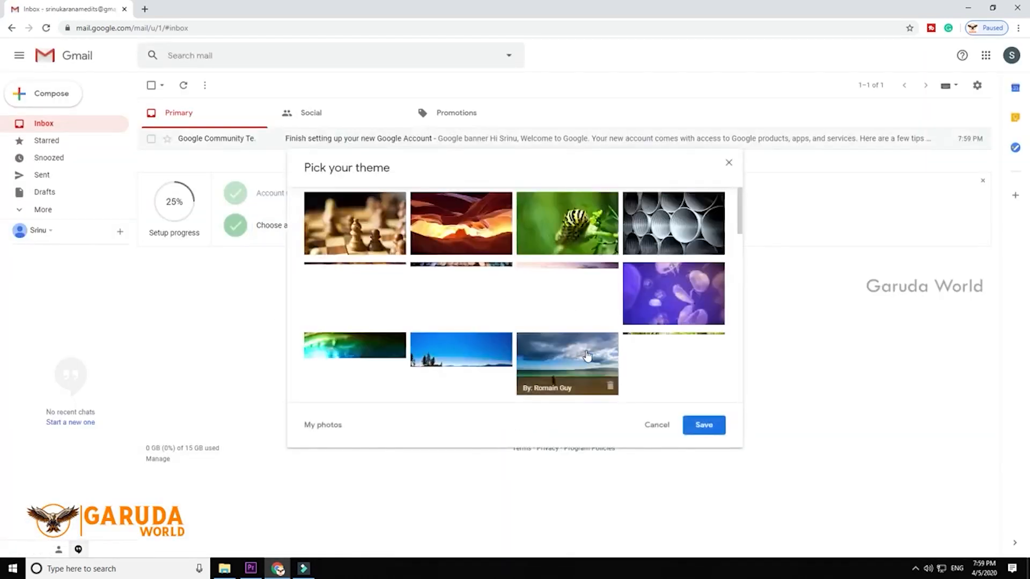
click(352, 239)
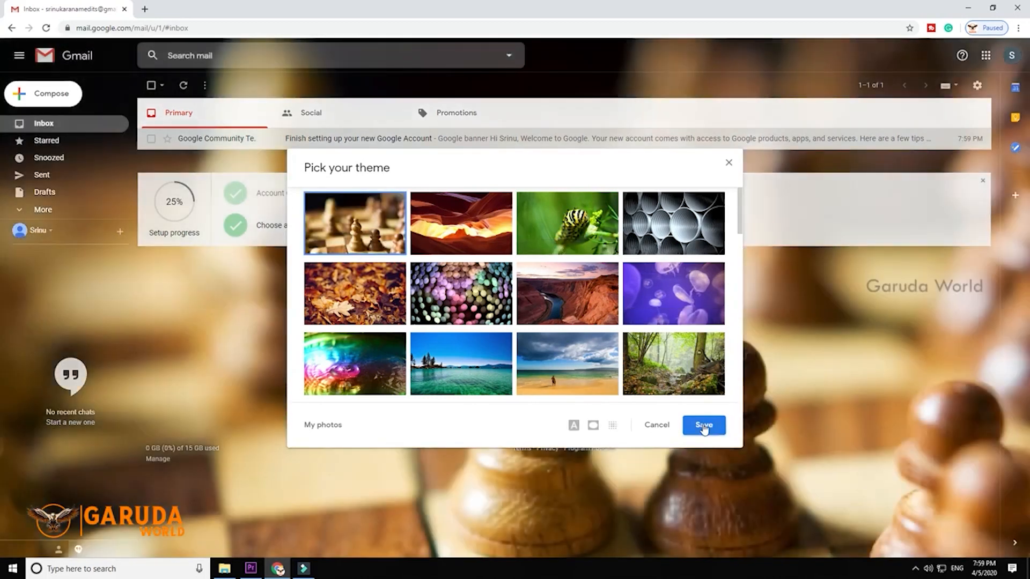
click(702, 425)
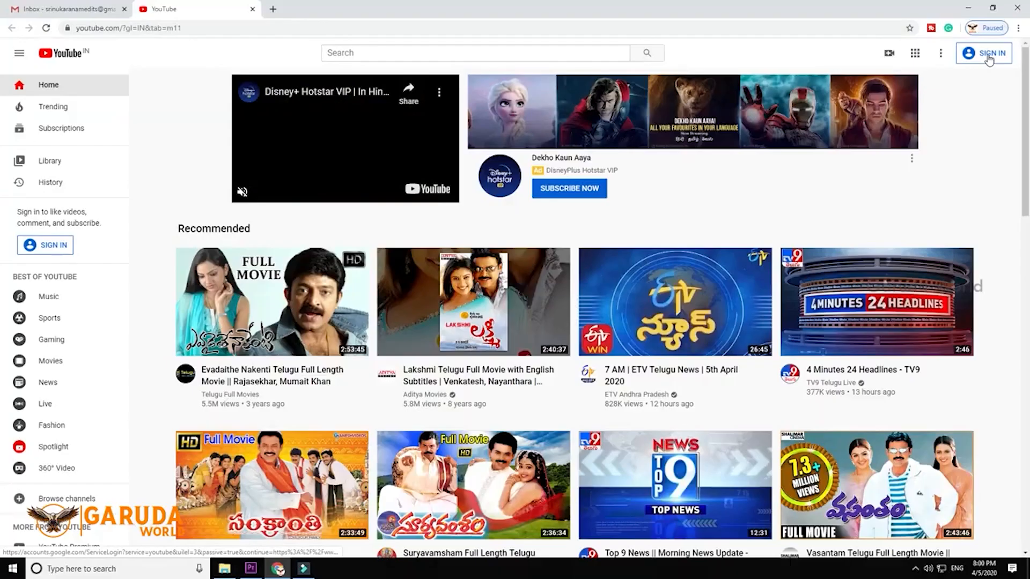
Step: Sign in to YouTube with the new account and confirm its current recovery details
click(989, 57)
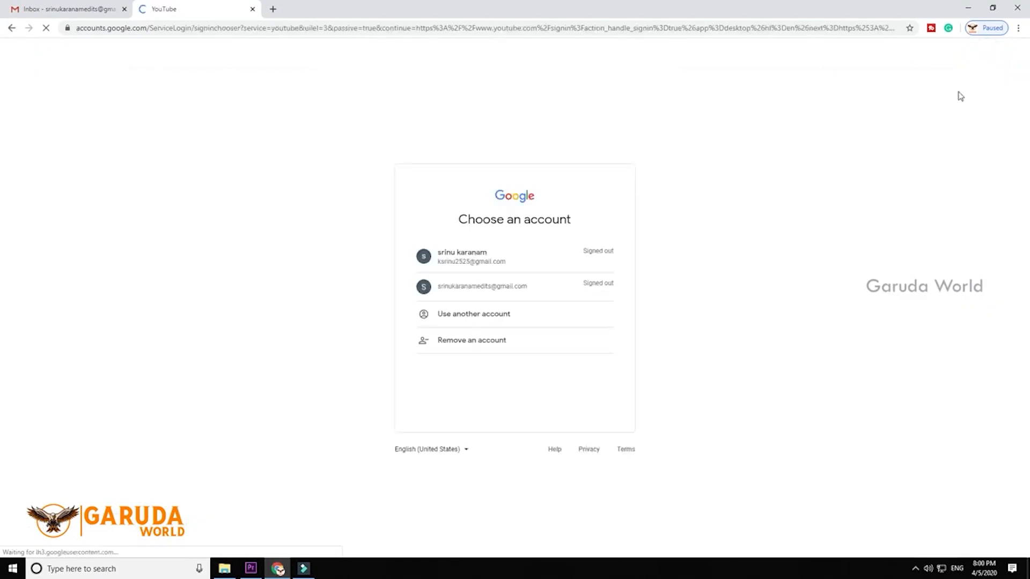
click(485, 292)
text(**)
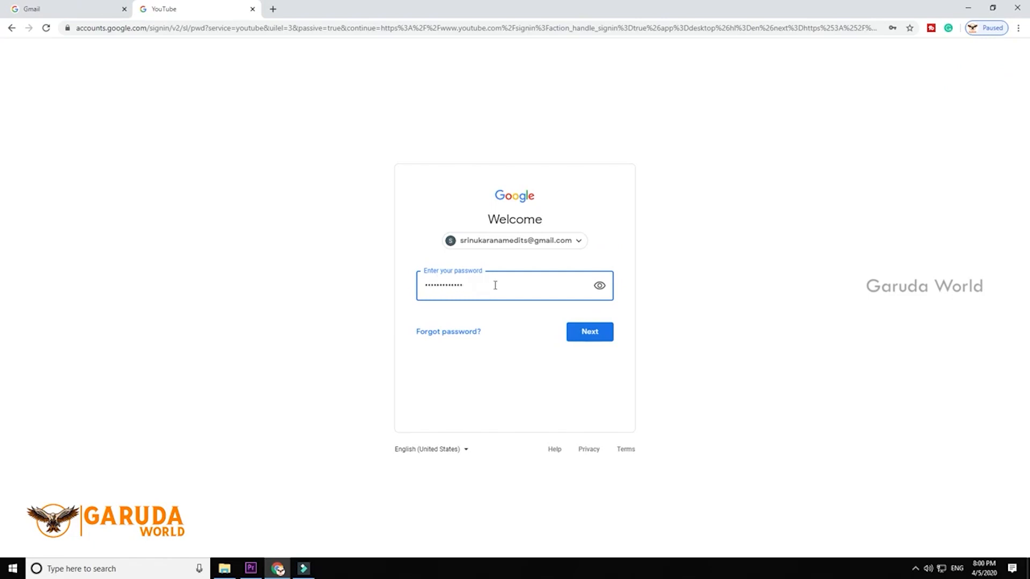
click(583, 340)
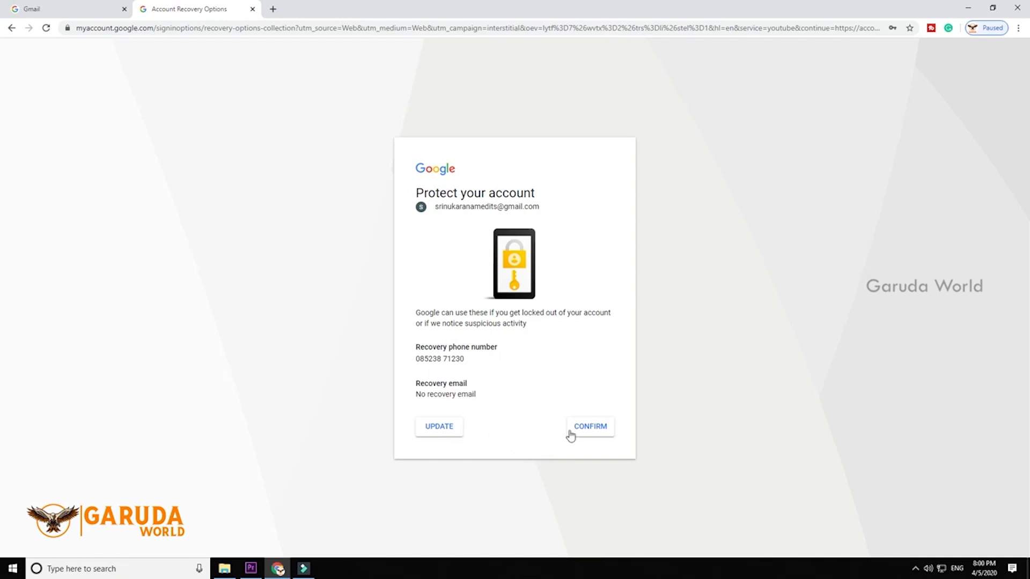
click(587, 432)
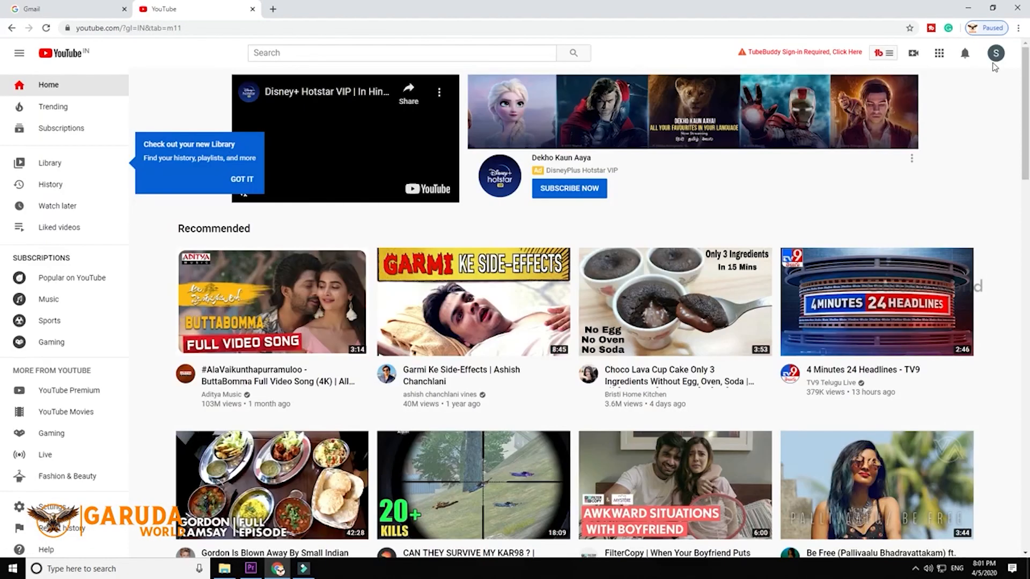
Step: Create a YouTube channel from the account menu using the account's own name
click(995, 54)
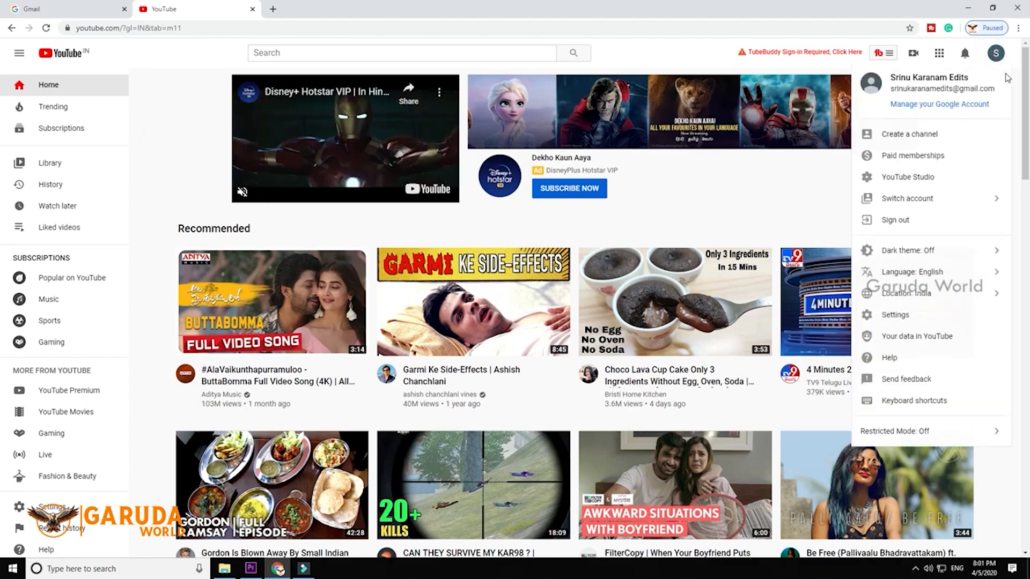
click(922, 139)
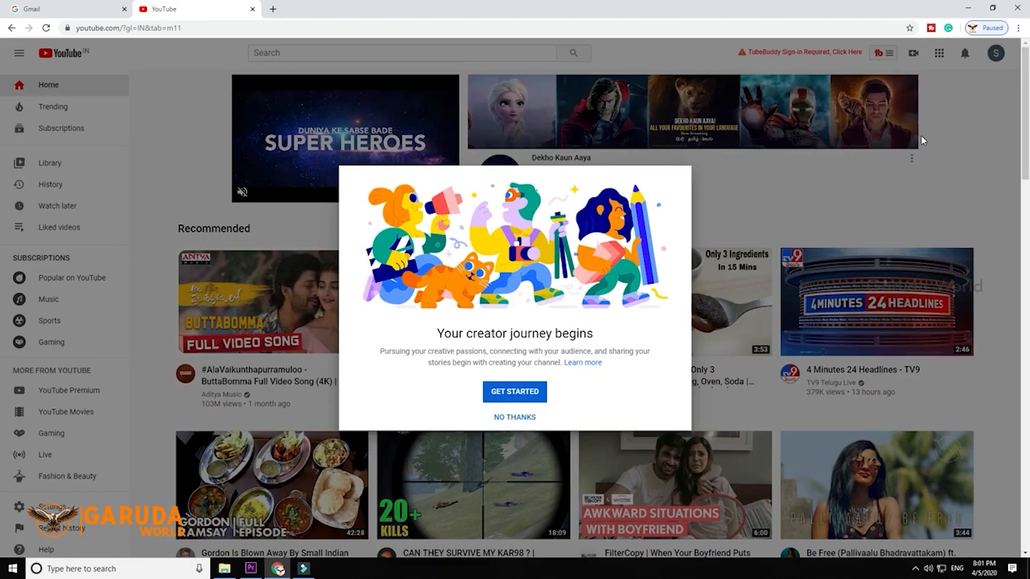
click(514, 391)
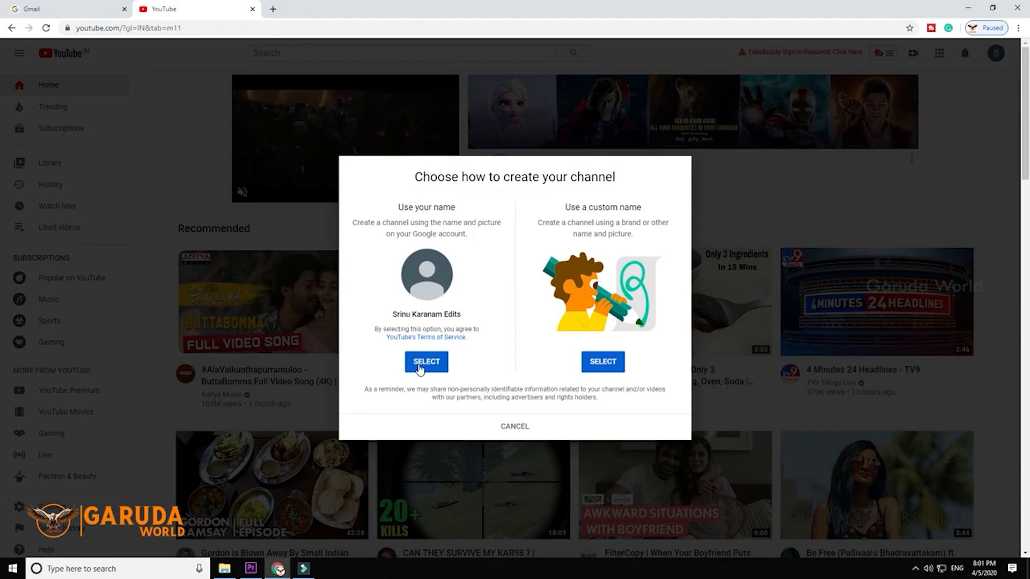
click(421, 365)
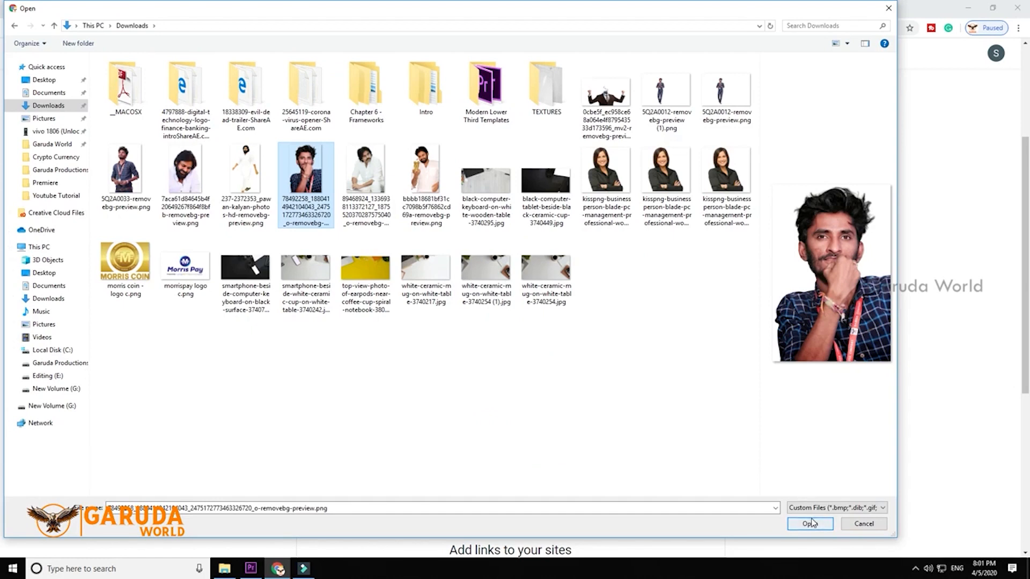
Step: Upload the profile photo and write the description 'Hello, This channel about video Editing'
click(811, 523)
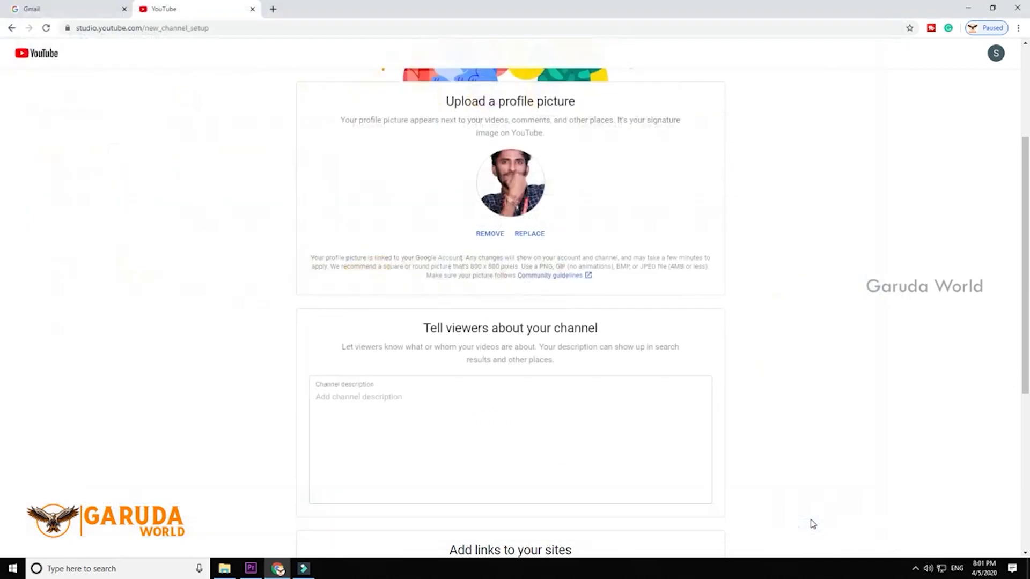
click(398, 397)
text(Hello)
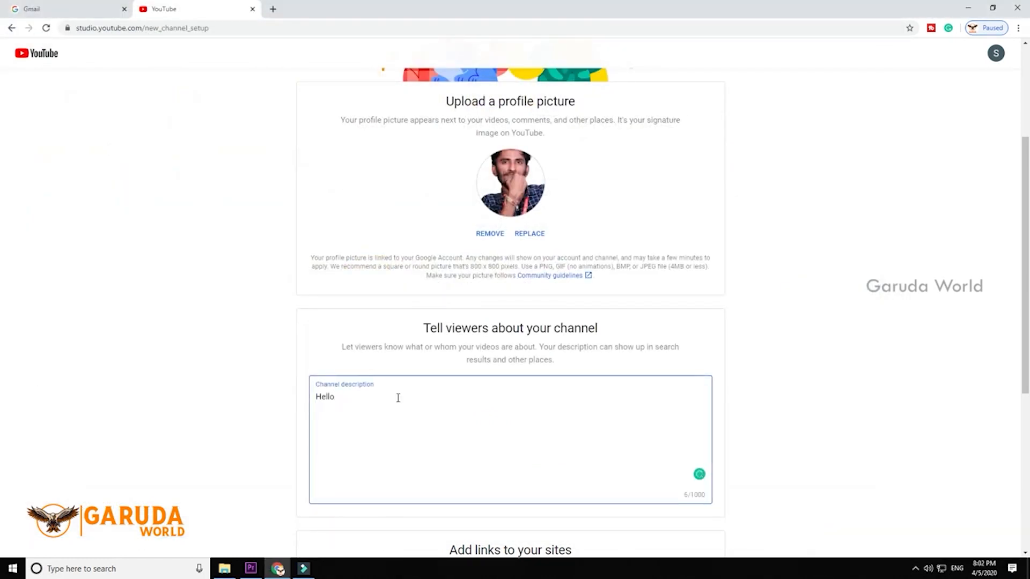
key(BackSpace)
text(,)
key(Return)
text(This channel  about video editing)
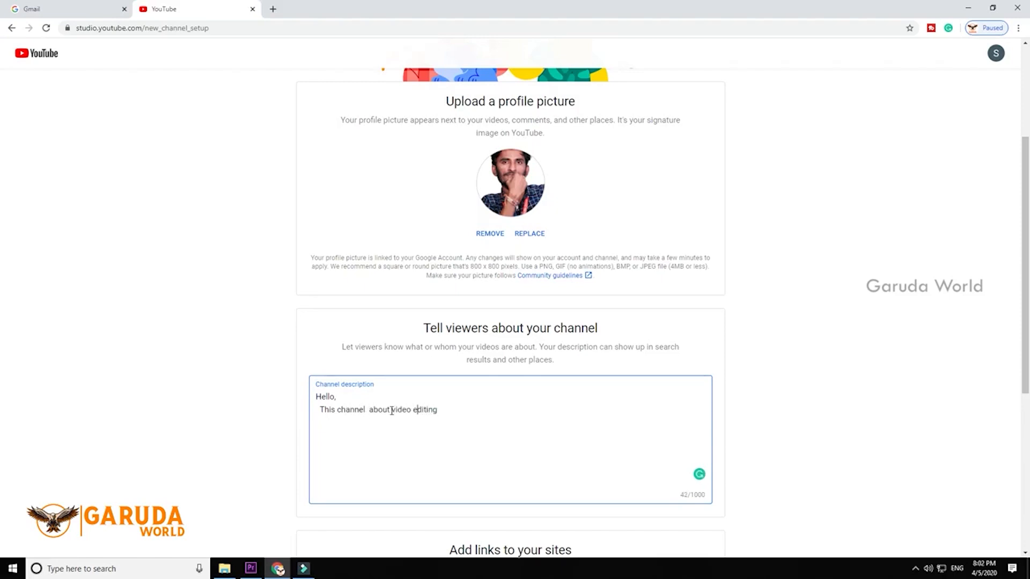
key(ctrl+Left)
key(Delete)
text(E)
Step: Add the website link plus the Facebook, Twitter and Instagram profile links
scroll(396, 409, down, 6)
click(480, 305)
text(sri)
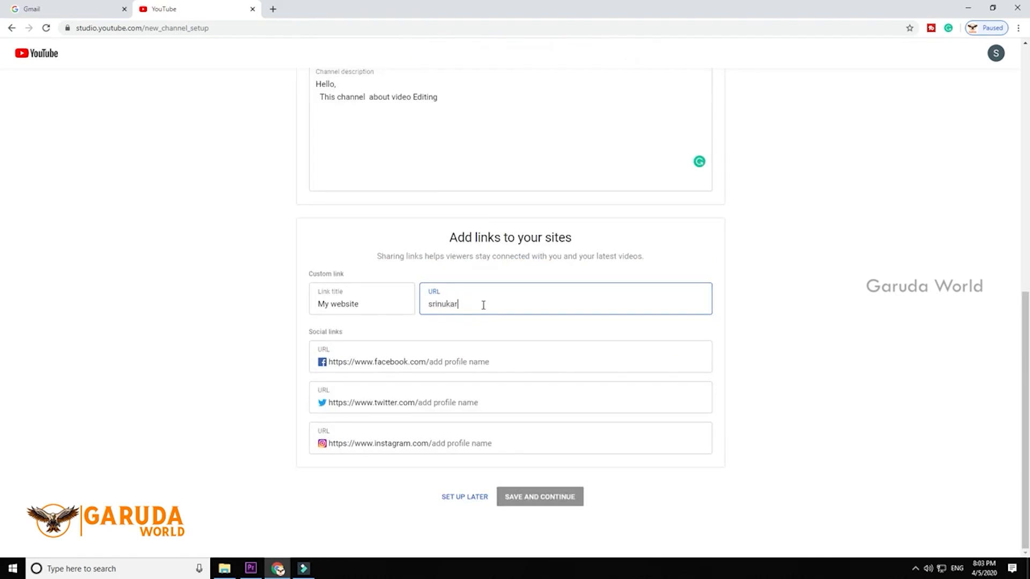
text(nukaranam.in)
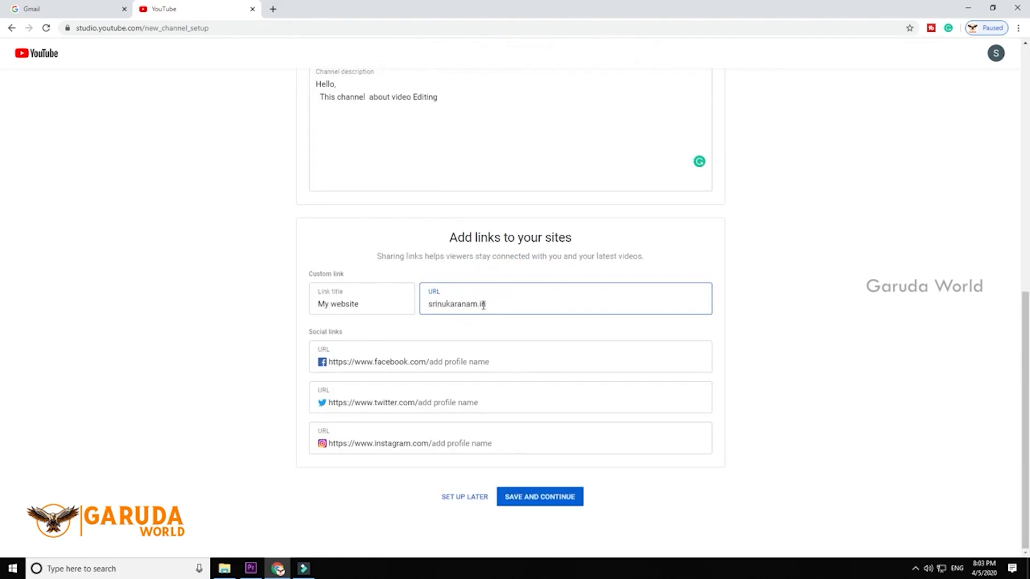
click(476, 366)
text(iamsrinukarana,m)
click(470, 398)
text(i)
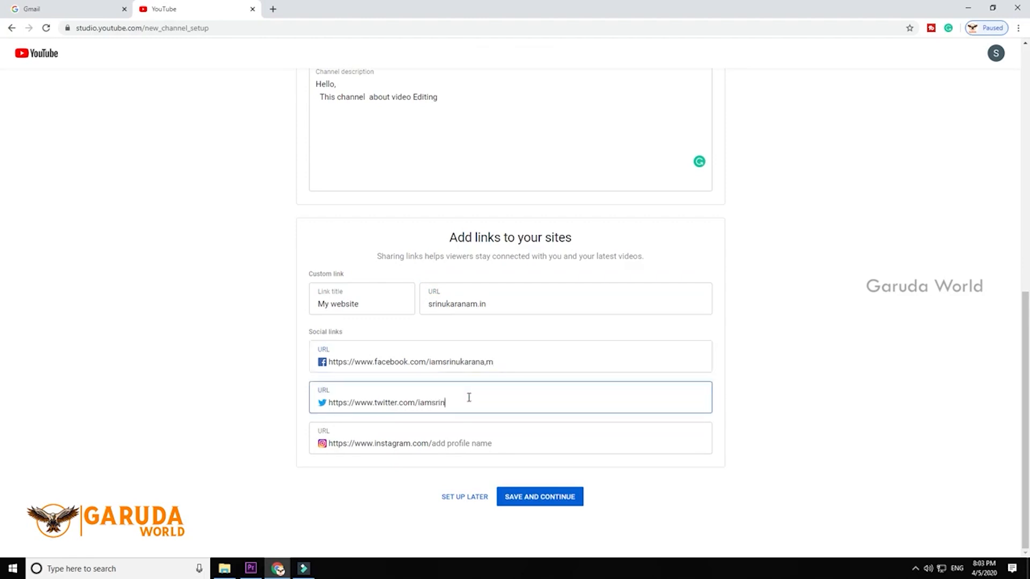
click(468, 445)
text(iamsrinukarana,m)
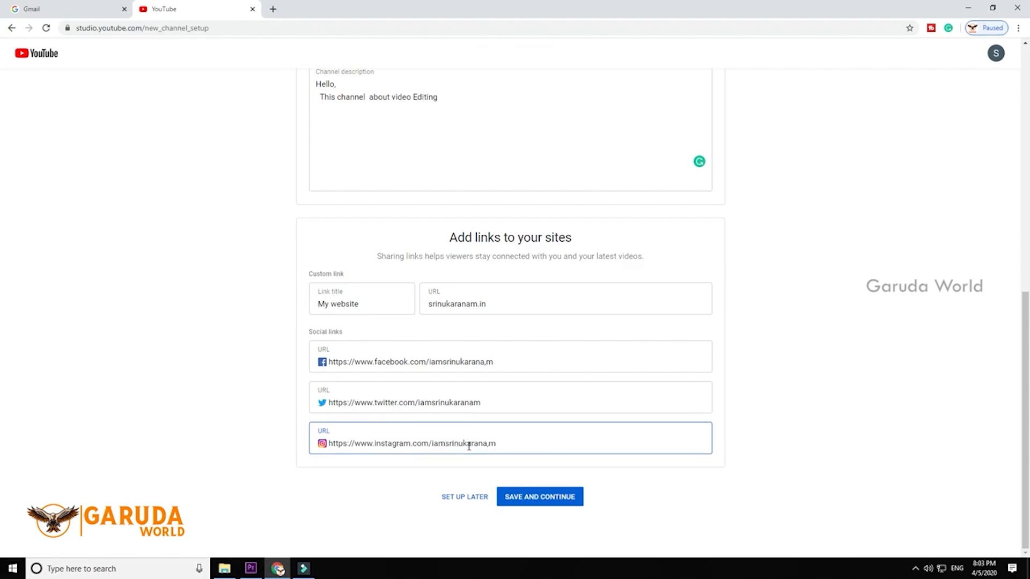
click(529, 497)
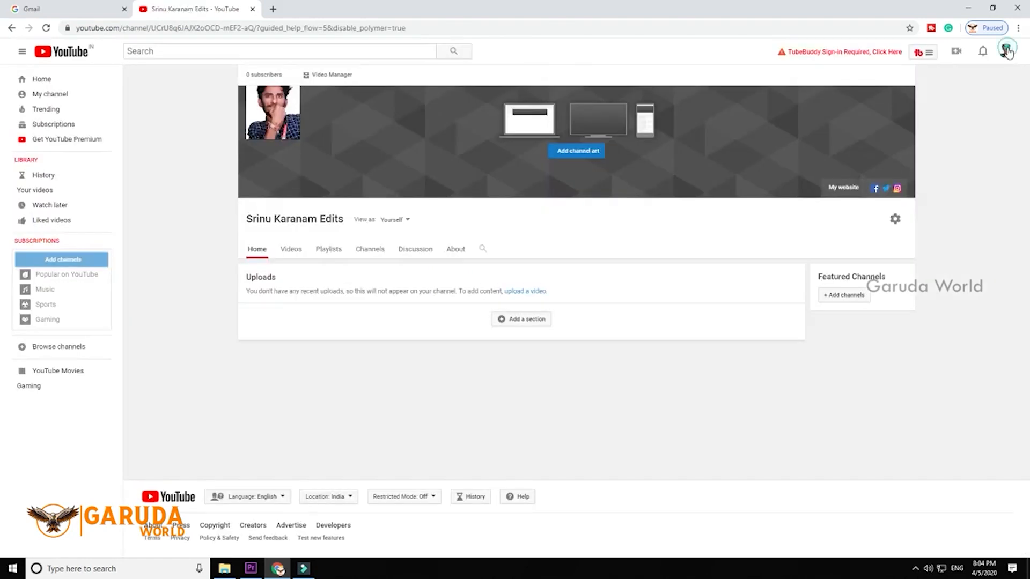
Step: Save the channel, enter the YouTube Studio dashboard and dismiss its introduction
click(1006, 51)
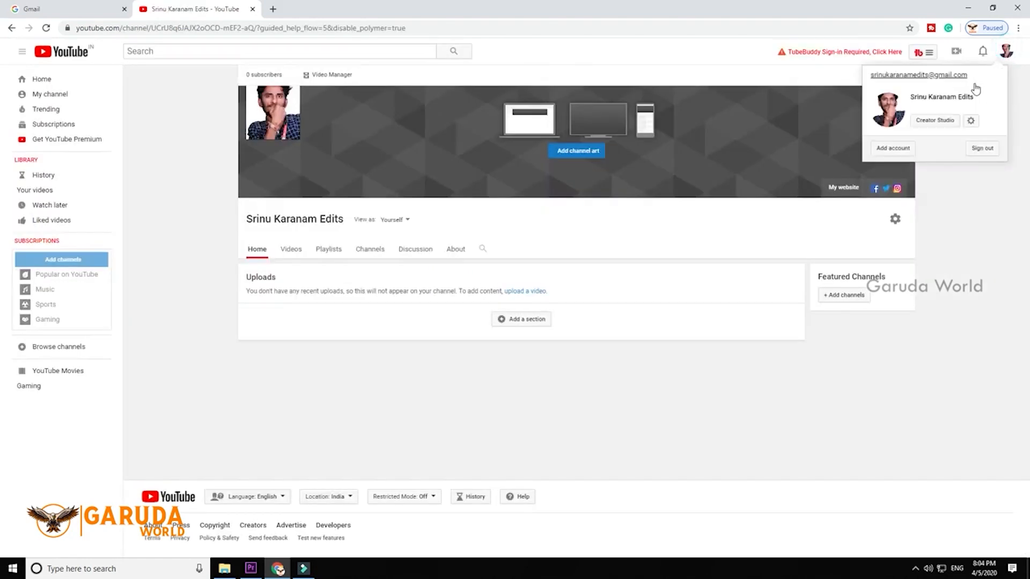
click(934, 123)
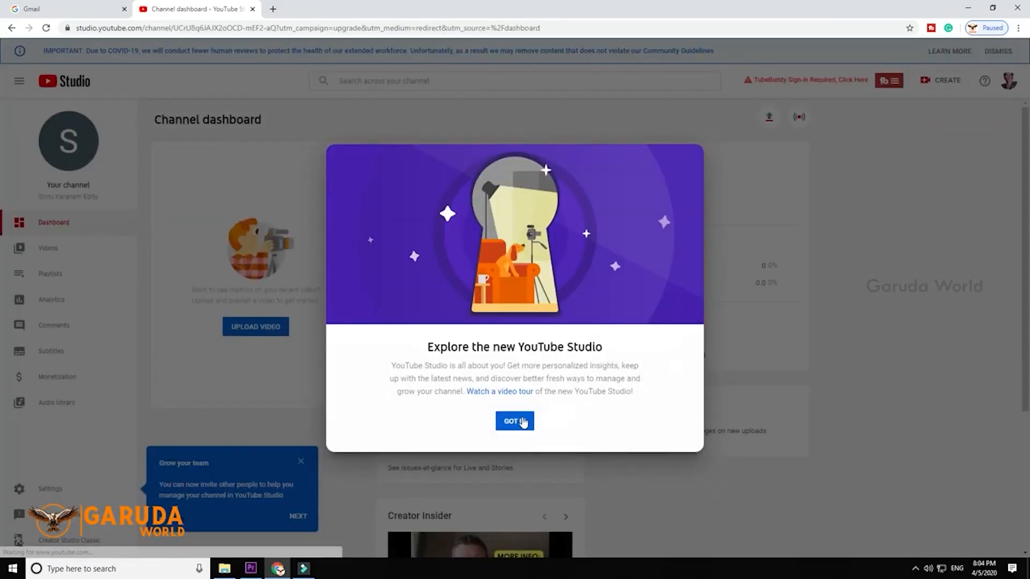
click(513, 422)
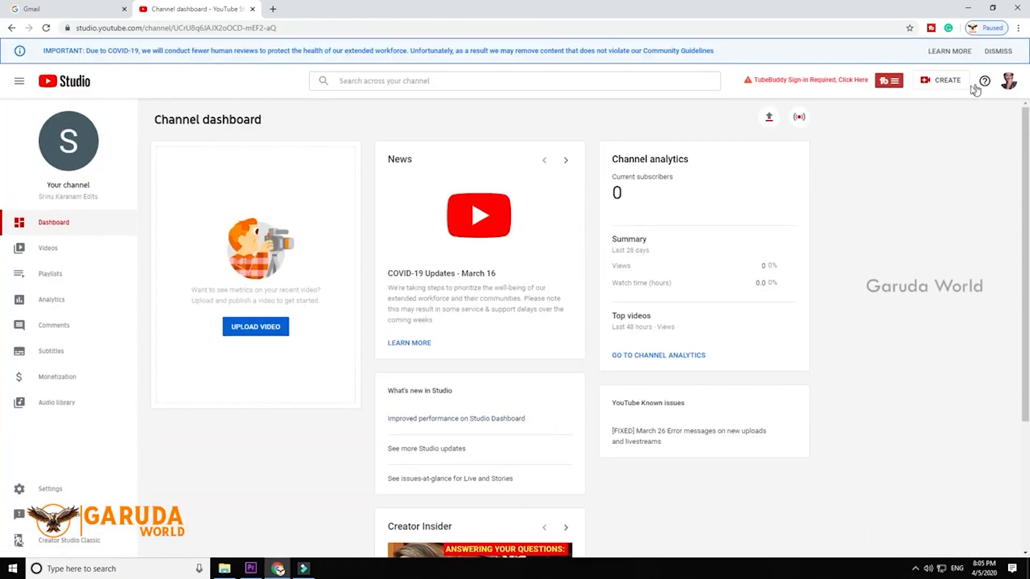
click(951, 86)
Step: Upload the video file Vakeel Sab.mp4
click(941, 105)
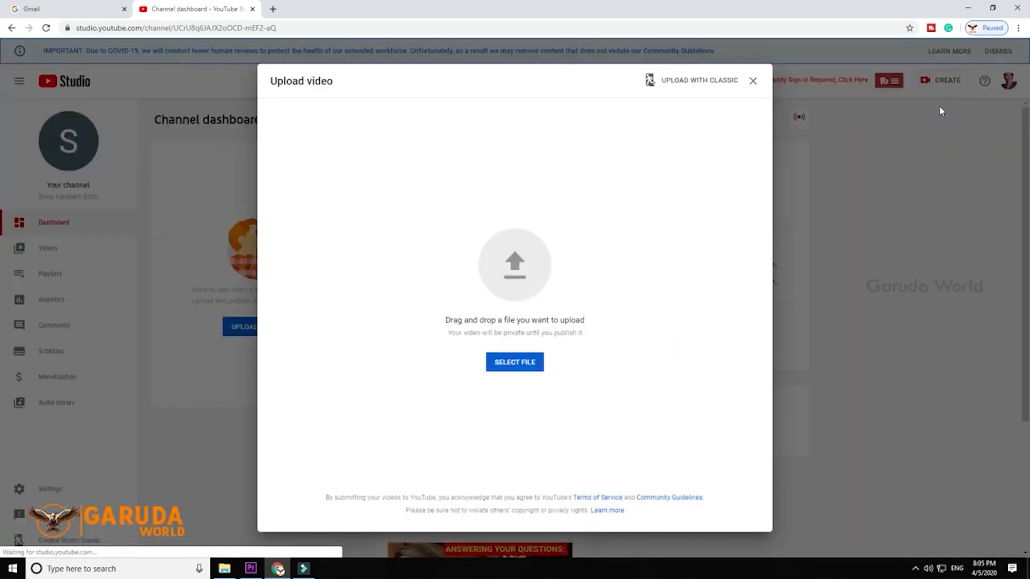
click(525, 263)
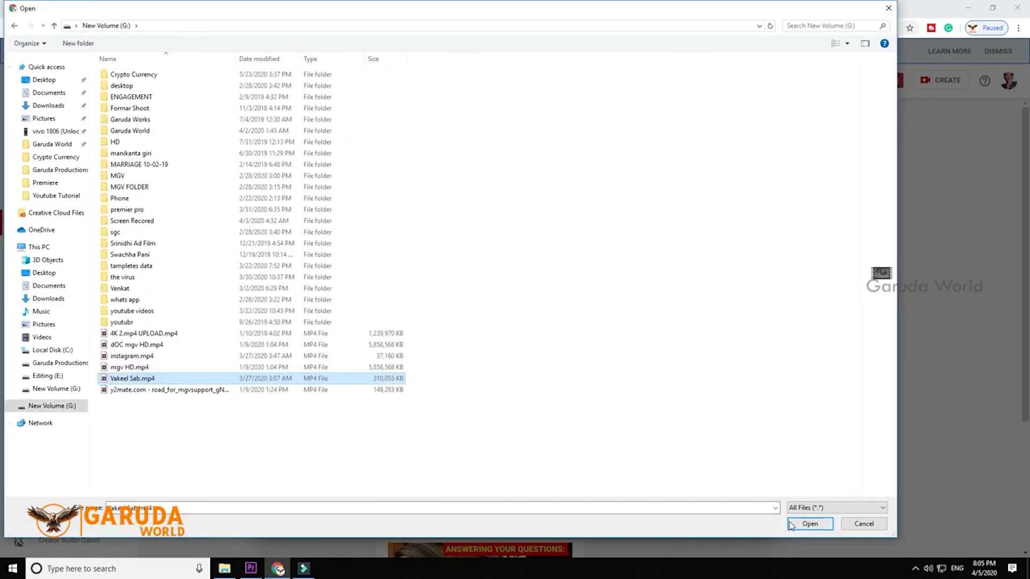
click(810, 524)
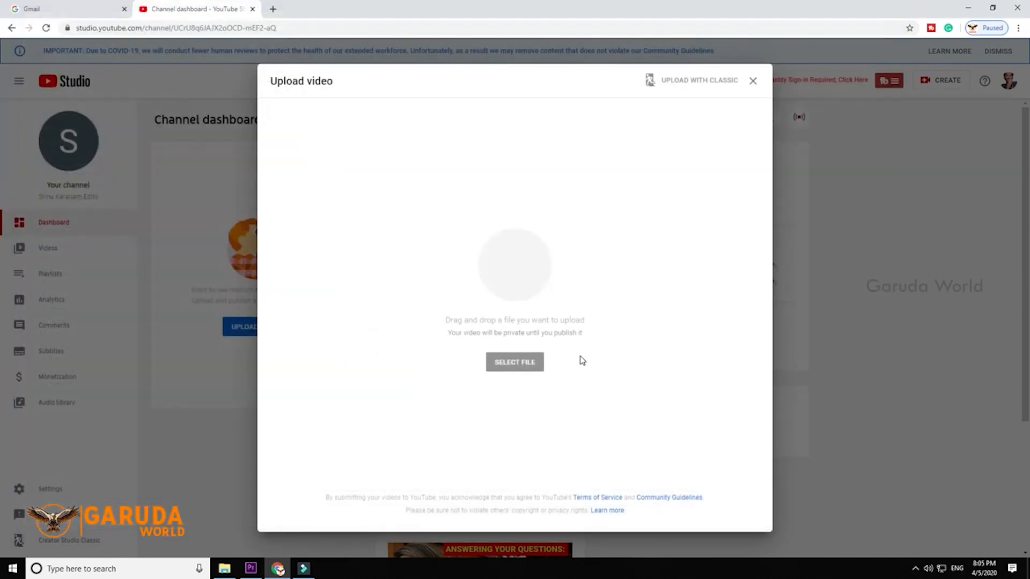
Step: Edit the title, set the description 'FanmadeVideoEdit', and open account verification in a new tab
click(341, 182)
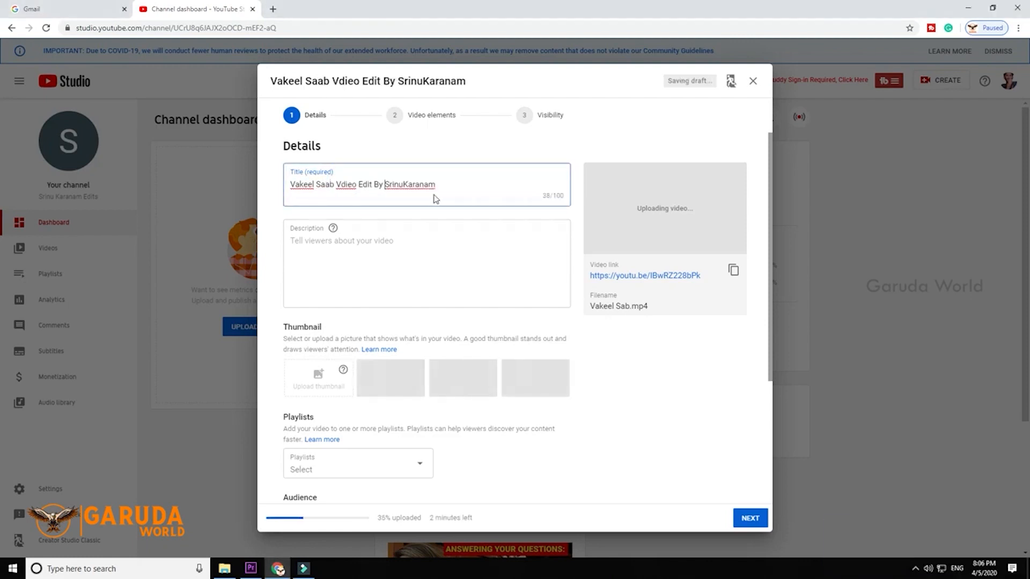
click(363, 240)
text(FanmadeVideoEdit)
mouse_move(344, 371)
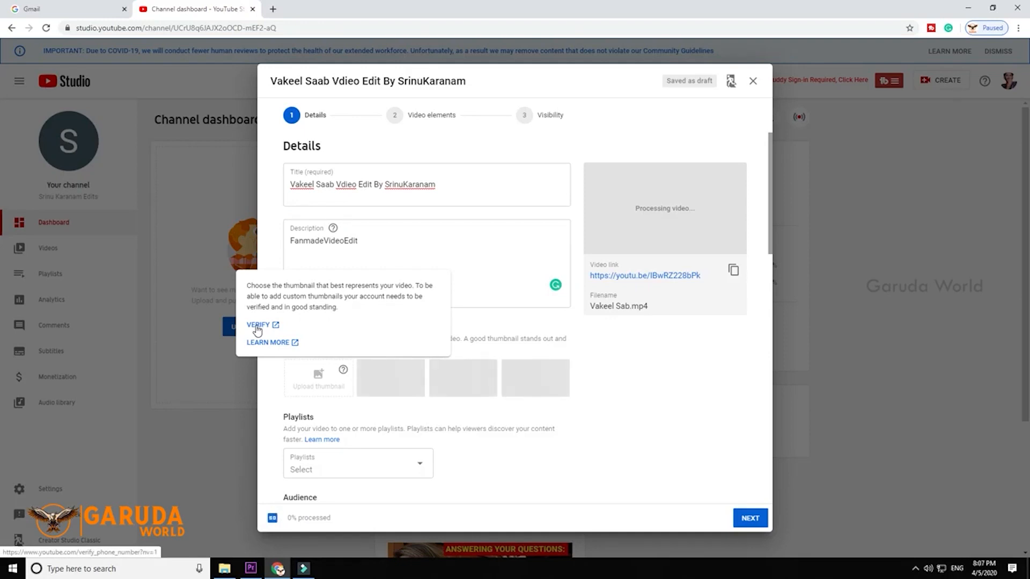
right_click(258, 328)
click(270, 335)
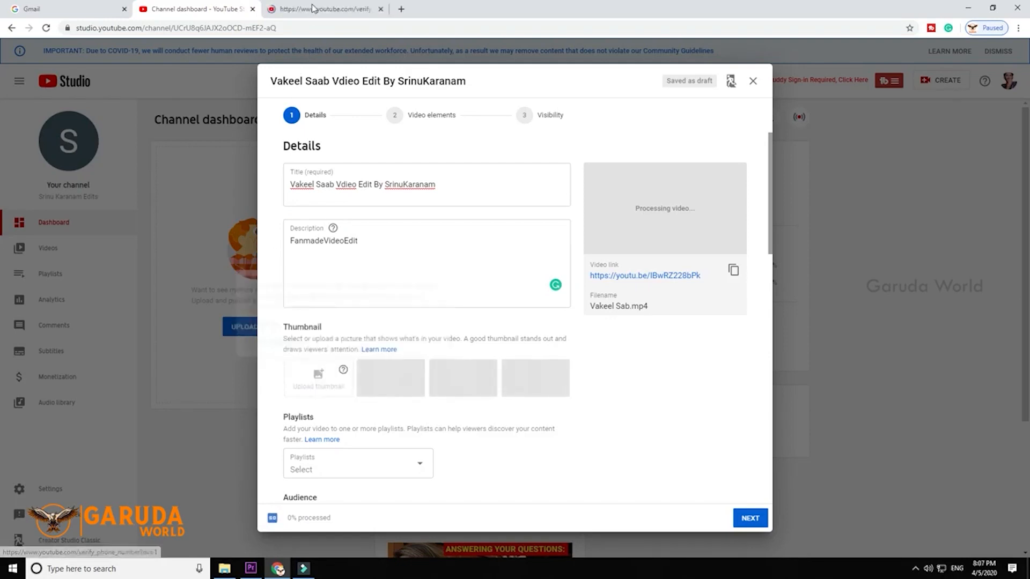
Step: Request the YouTube verification code by text message to the entered phone number
click(312, 8)
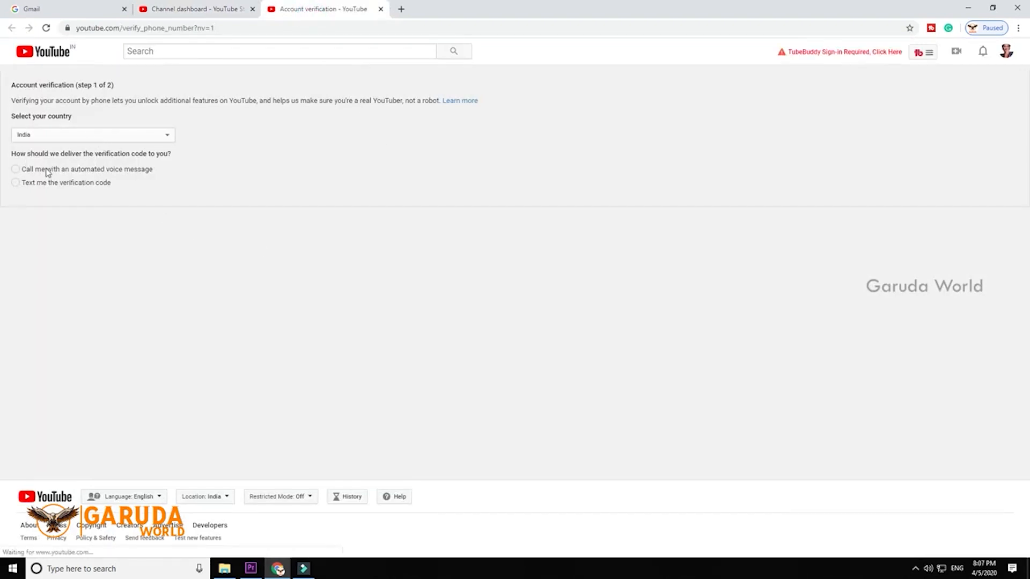
click(19, 183)
click(37, 254)
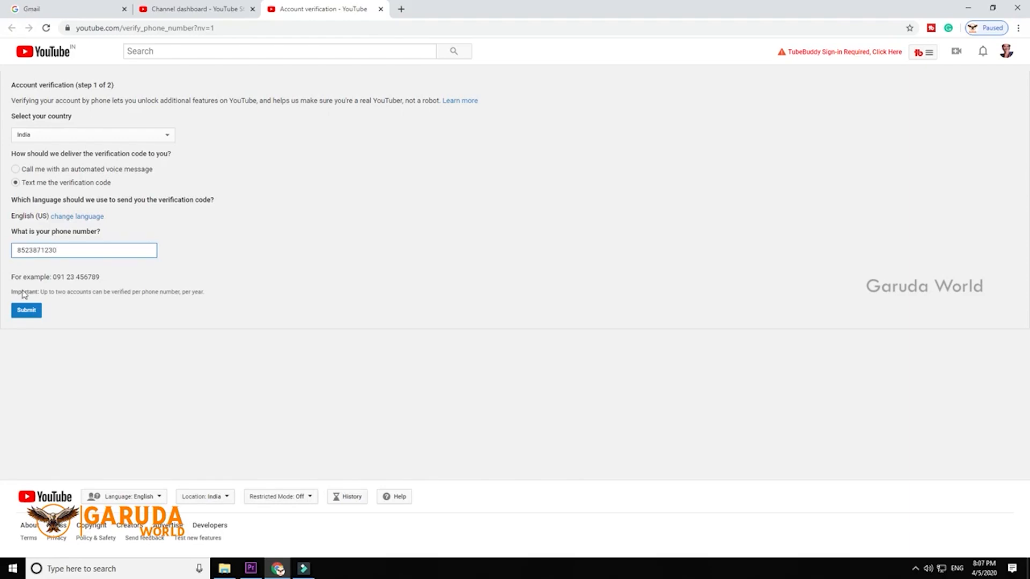
click(24, 311)
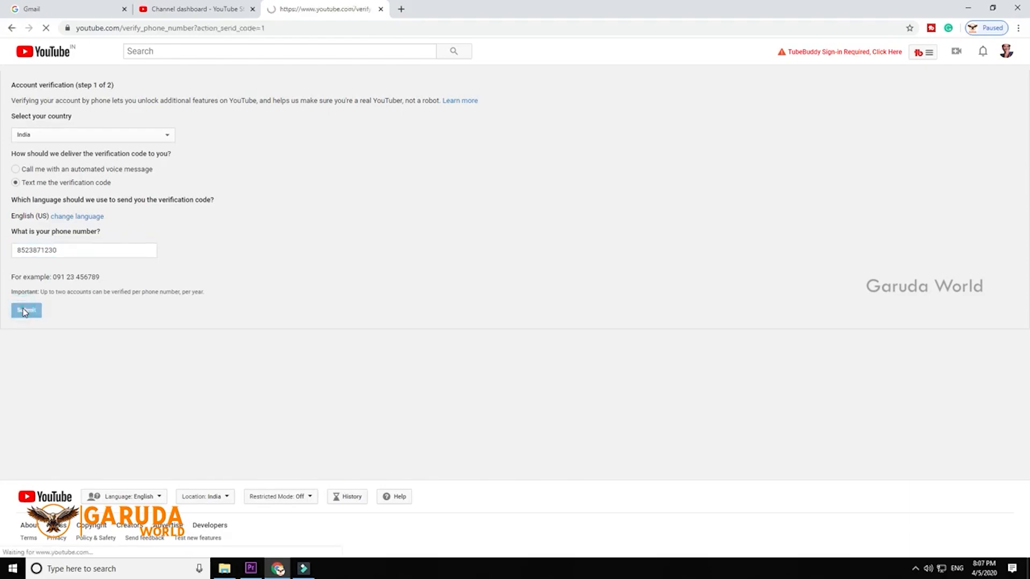
Step: Enter the received 6-digit code, submit it, and continue past the verified confirmation
click(50, 156)
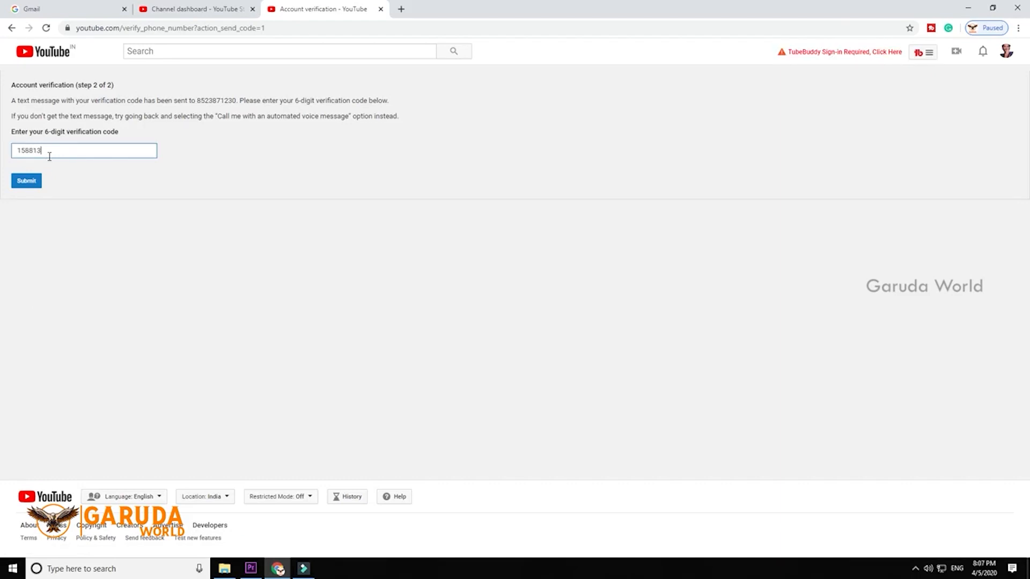
click(28, 185)
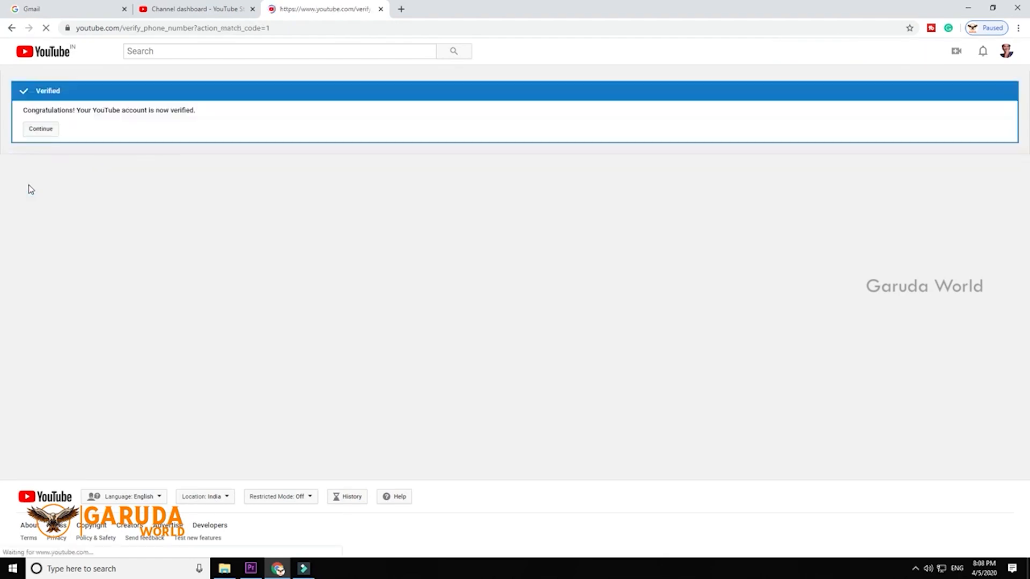
click(38, 133)
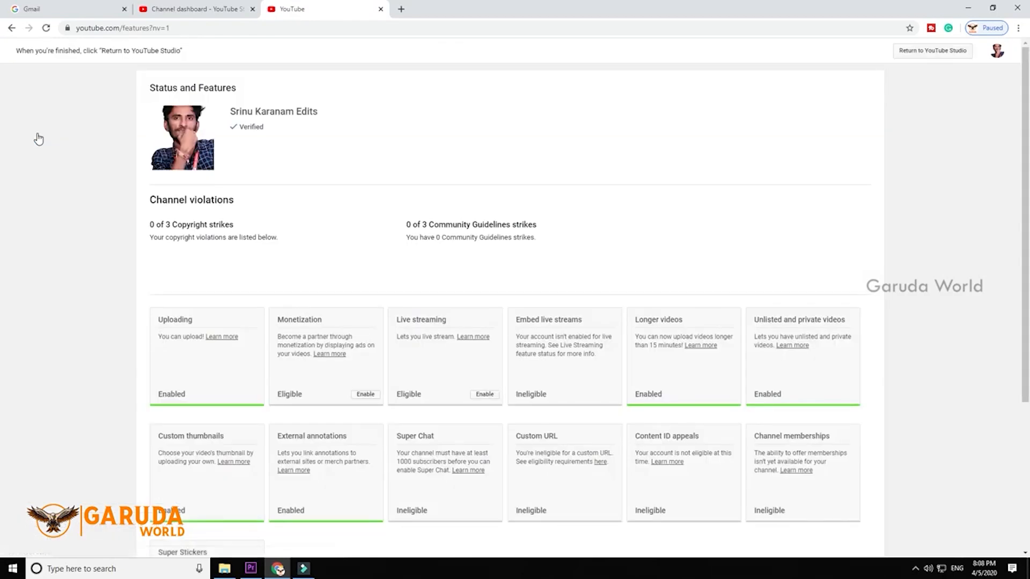
Step: Check the Monetization card's Enable page, then return to YouTube Studio's upload details
click(365, 394)
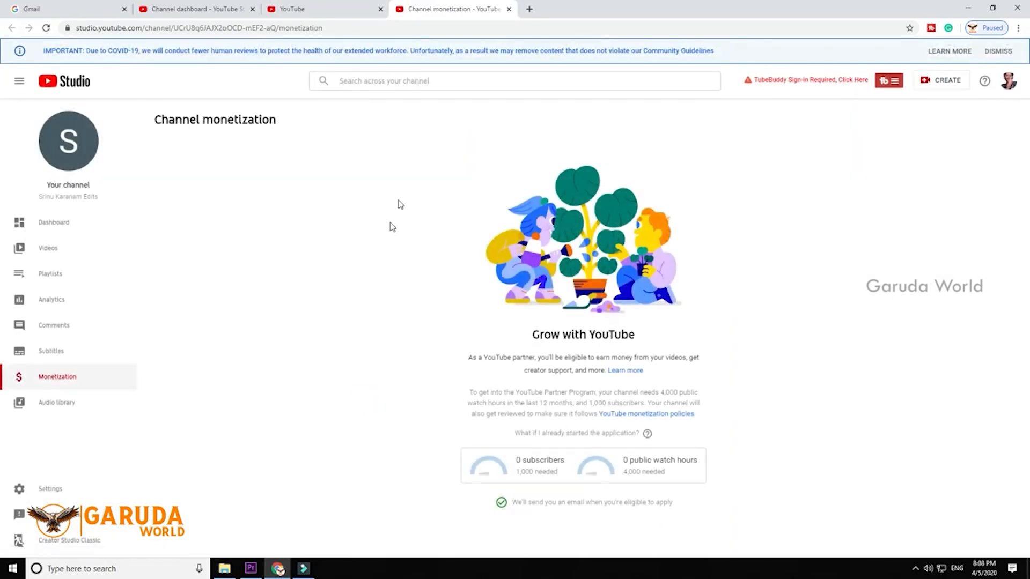
click(276, 11)
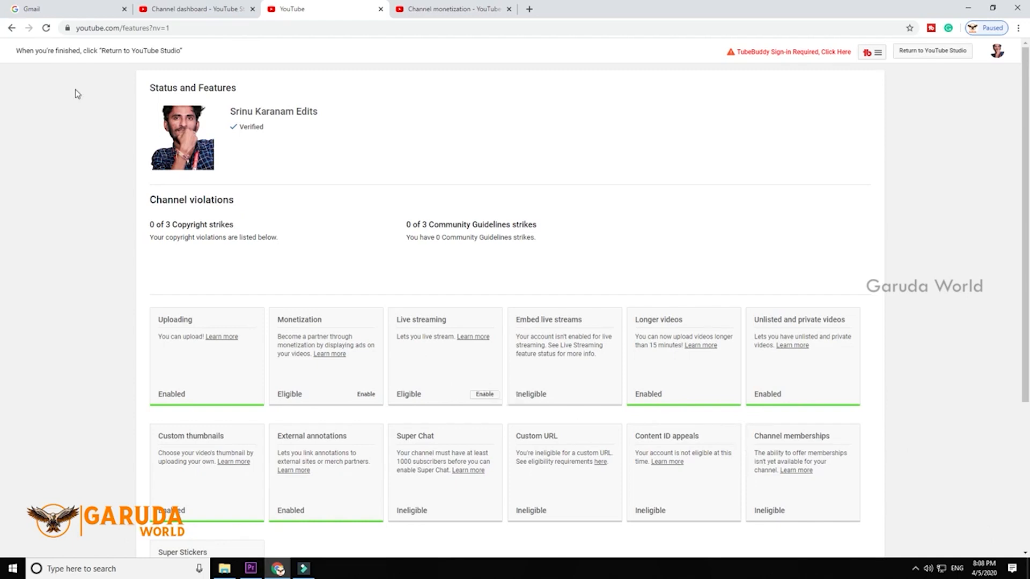
click(936, 51)
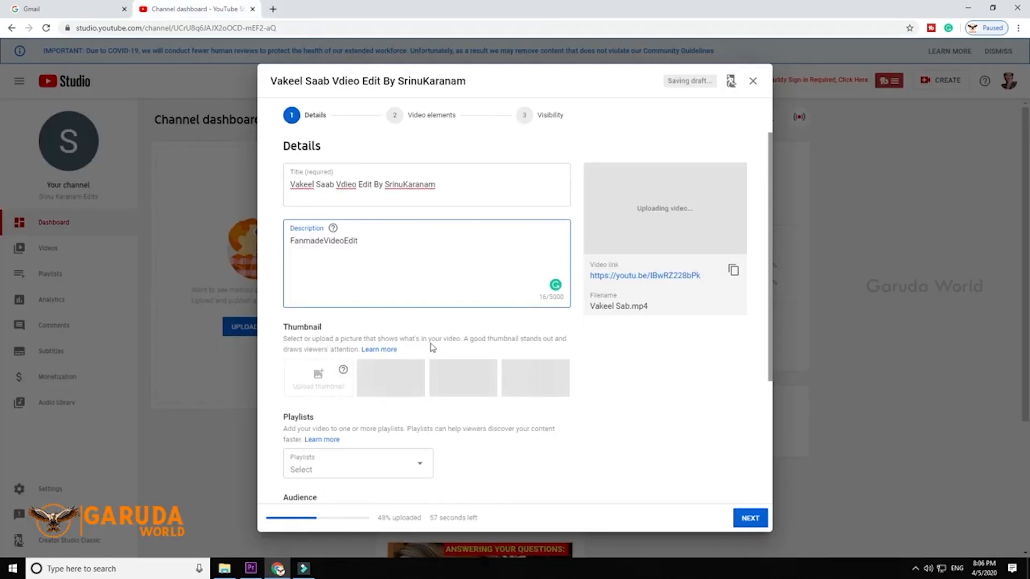
Step: Mark the video as not made for kids, show more settings, and scroll to Thumbnail
click(747, 518)
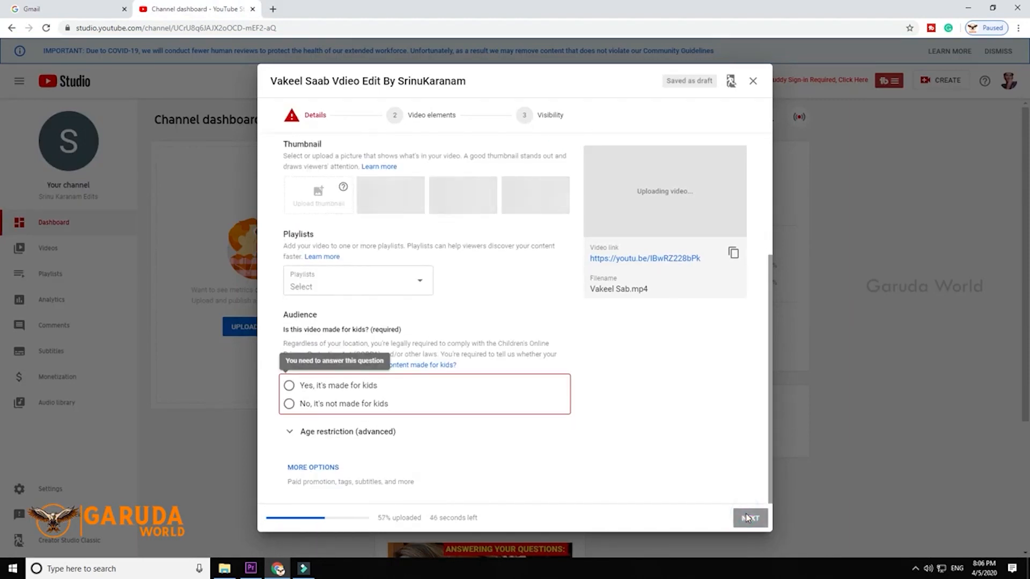
click(307, 408)
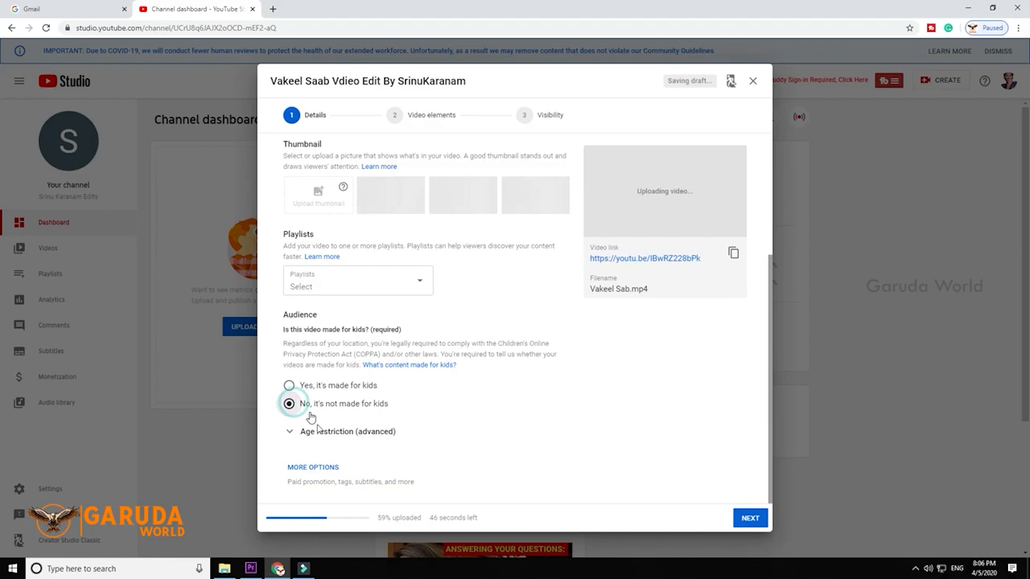
click(330, 468)
scroll(355, 475, down, 10)
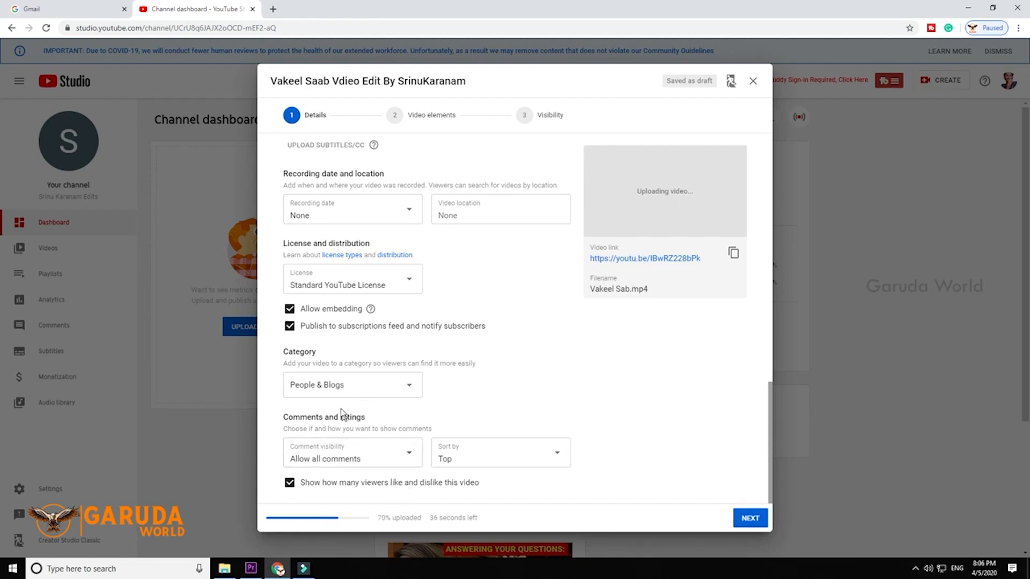
scroll(343, 327, up, 5)
scroll(338, 333, down, 5)
drag(773, 410, 767, 294)
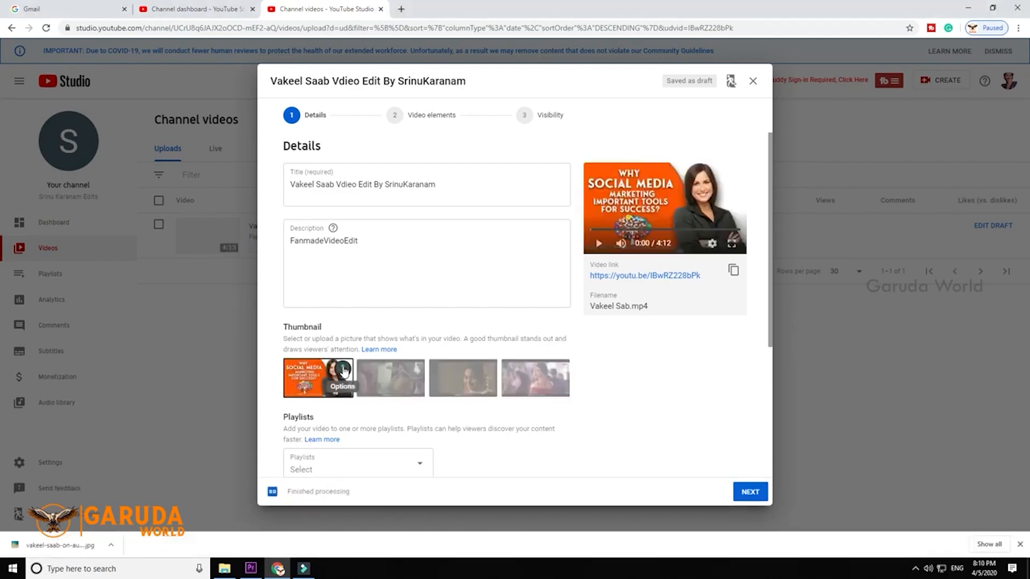
Step: Replace the video's thumbnail with the vakeel-saab image from the Desktop
click(341, 390)
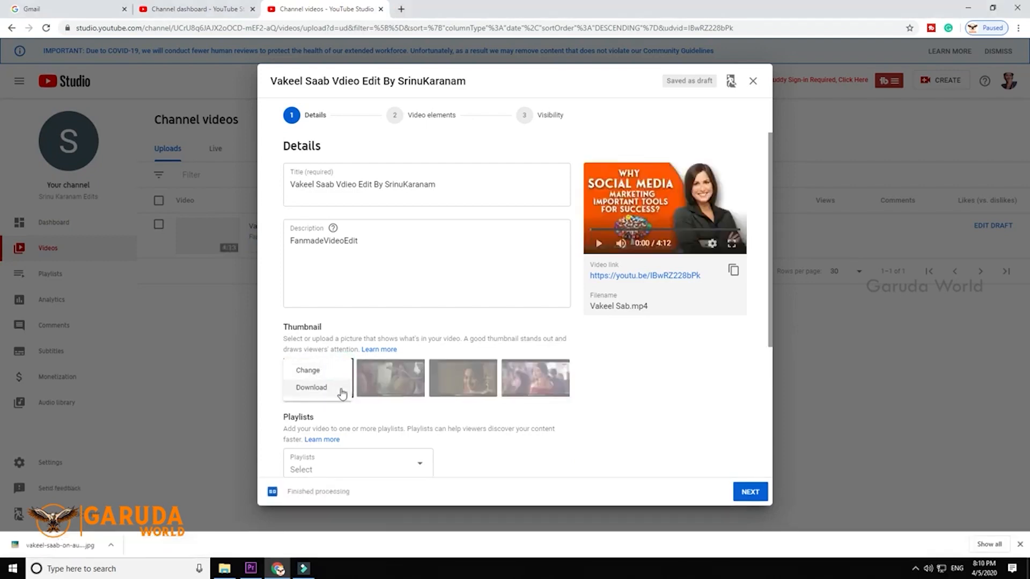
click(343, 392)
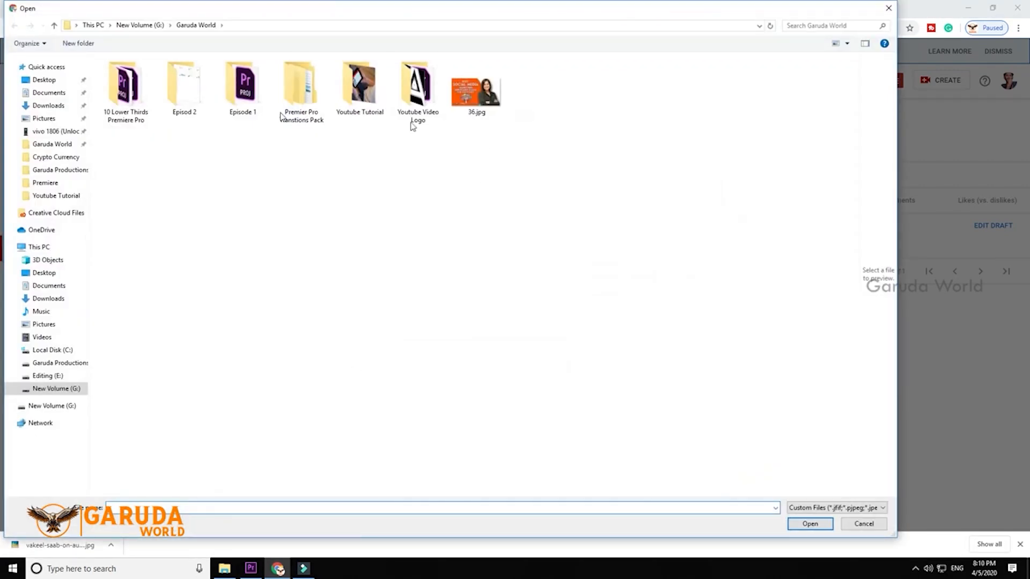
click(60, 80)
click(253, 96)
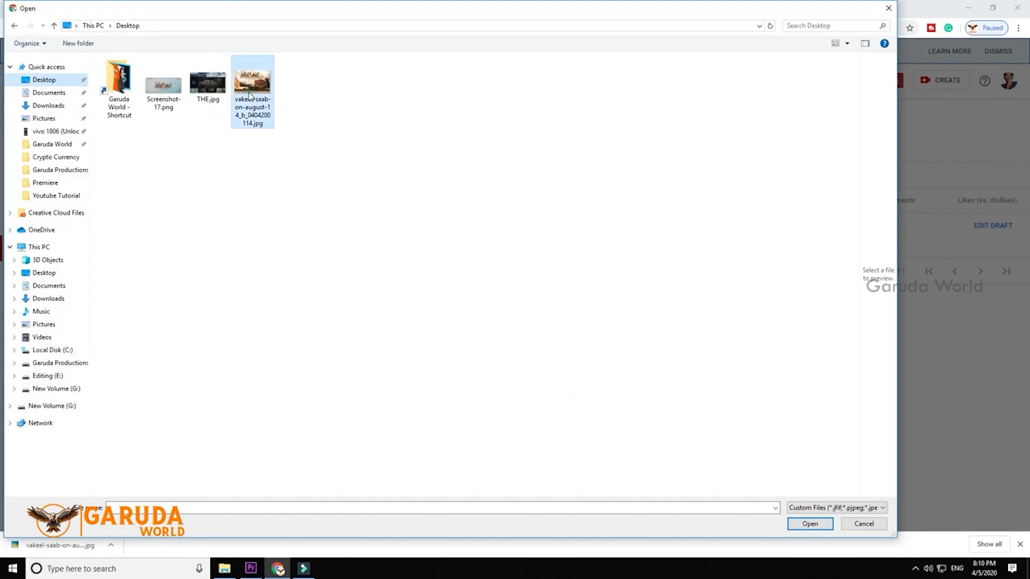
click(811, 526)
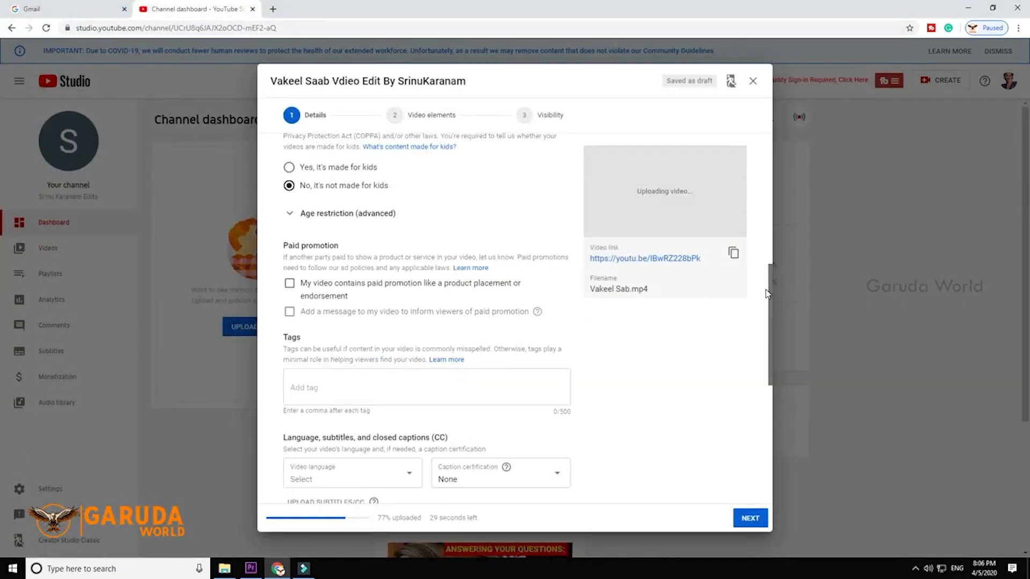
Step: Add the tags #Pawanklayan and #Vakeelsaab to the video
click(366, 387)
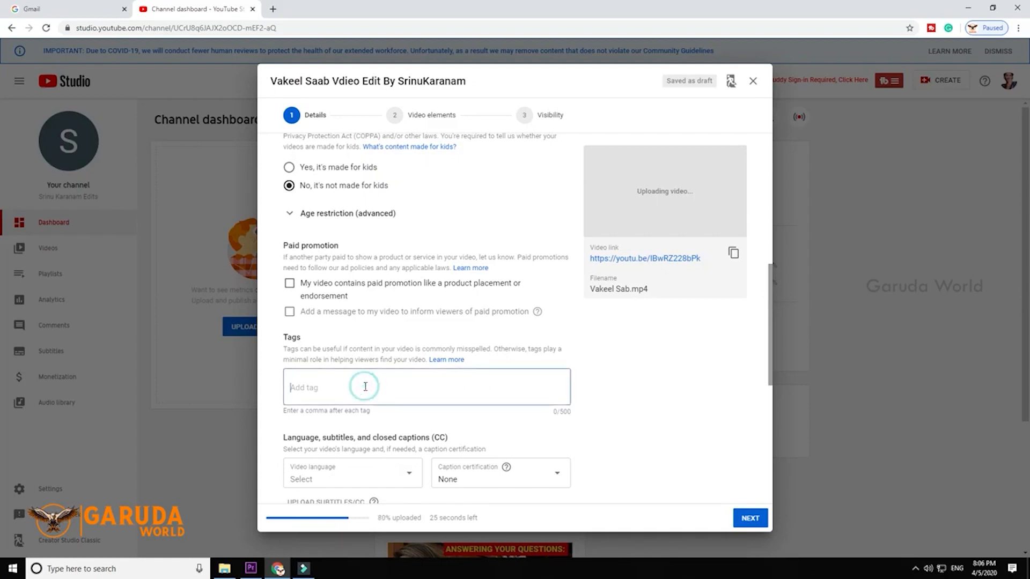
text(#)
text(Pawanklayan,)
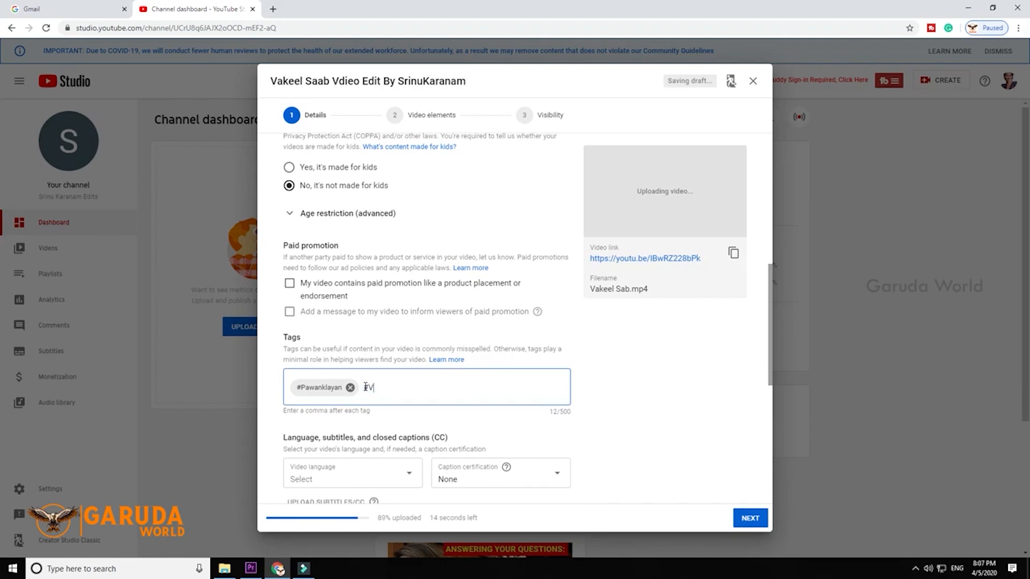
text(#Vakeelsab)
key(BackSpace)
text(ab,)
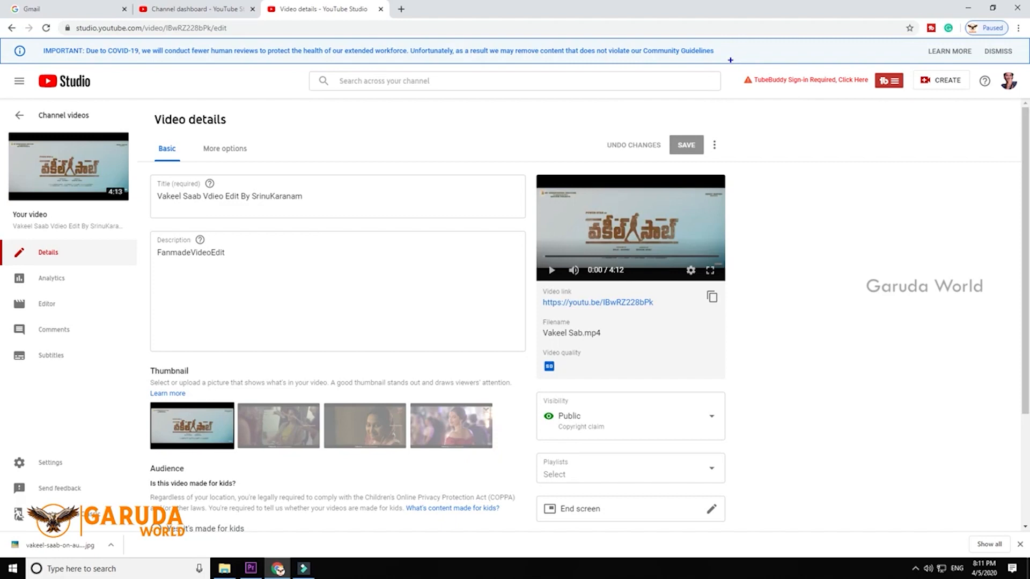
Step: Dismiss the open prompt and leave the video details toward a new browser tab
drag(736, 67, 909, 106)
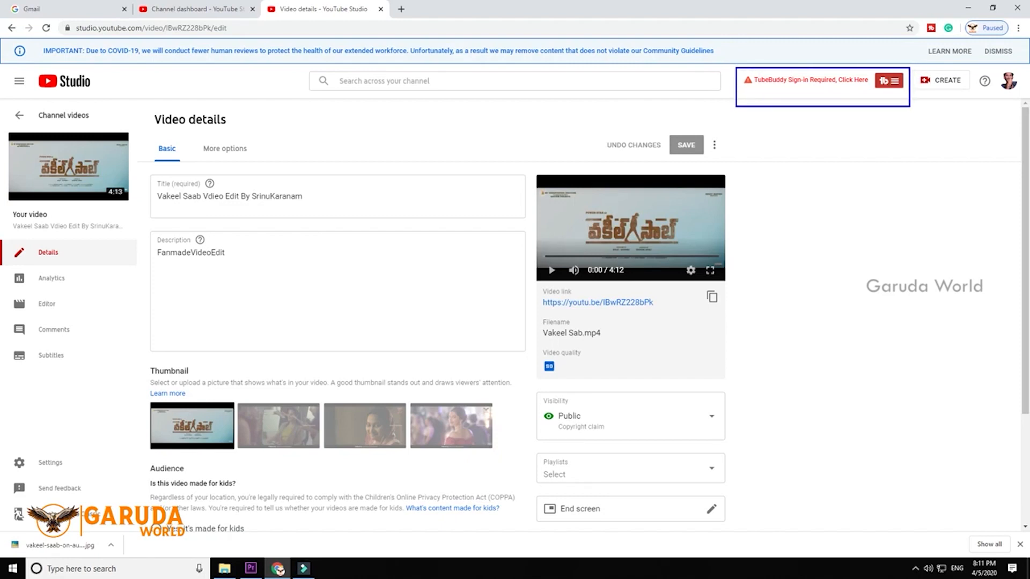
key(Escape)
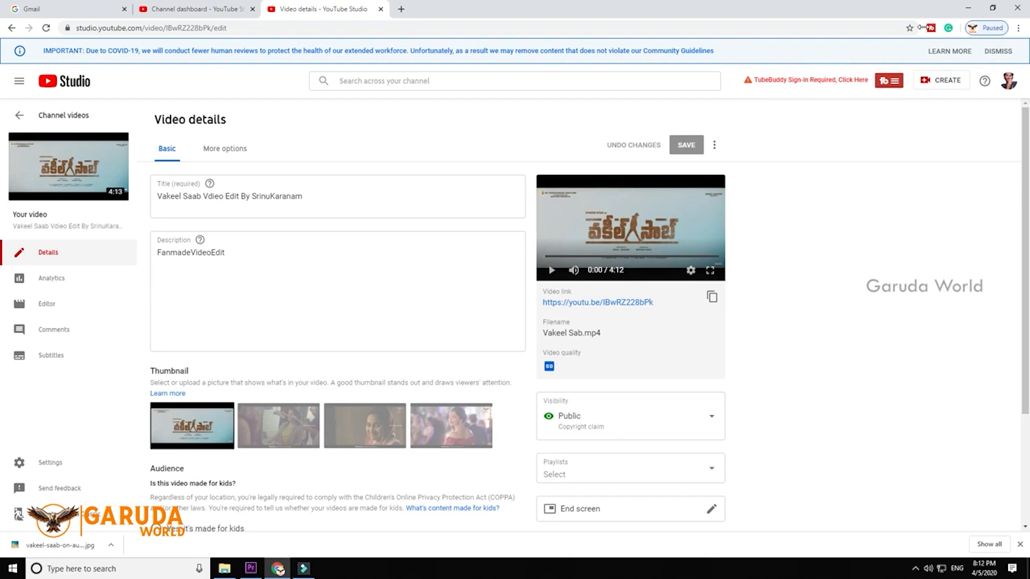
drag(919, 21, 932, 37)
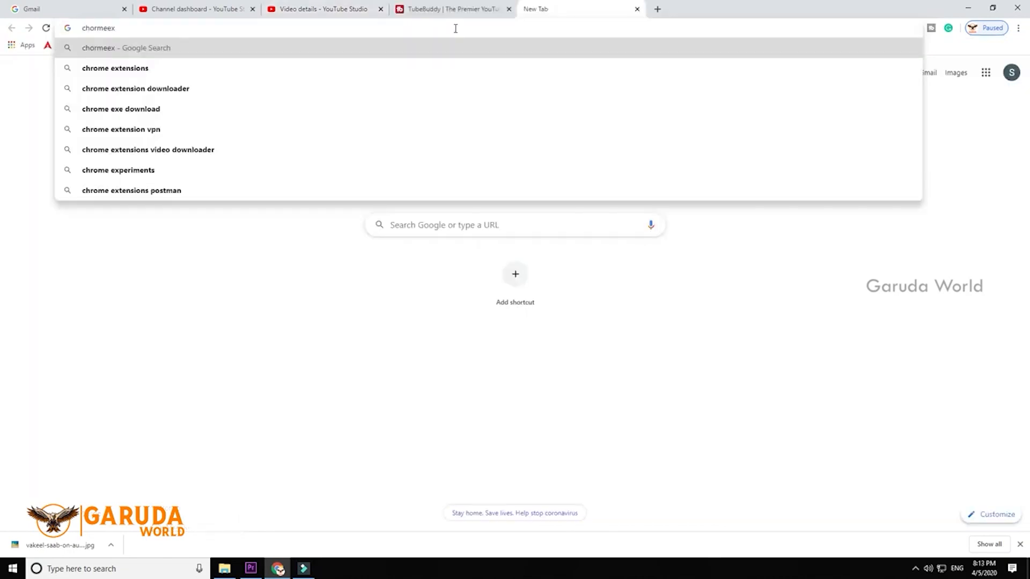
Step: Search the web for chrome extensions, then search the Chrome Web Store for 'tubebuddy'
key(Down)
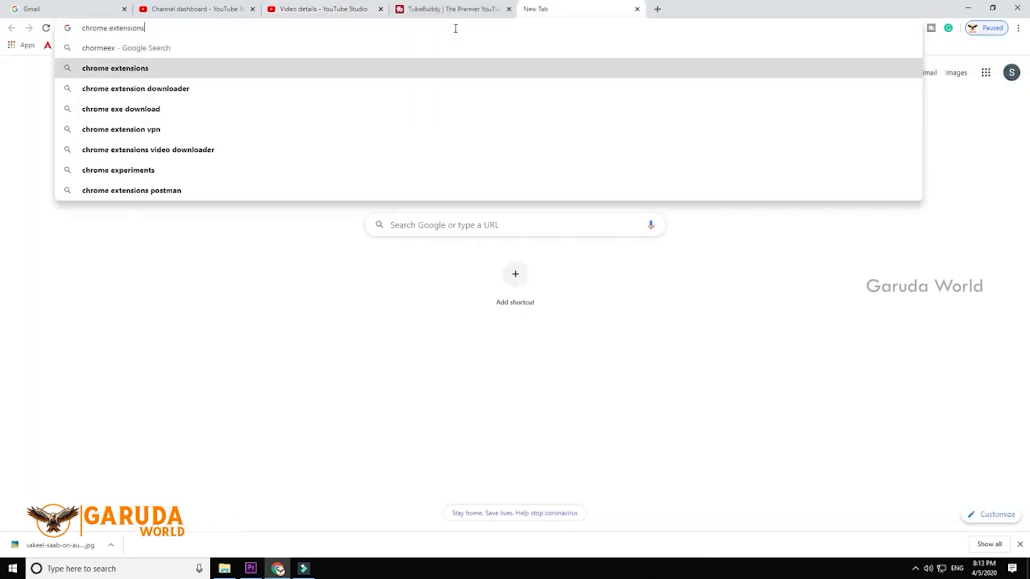
key(Return)
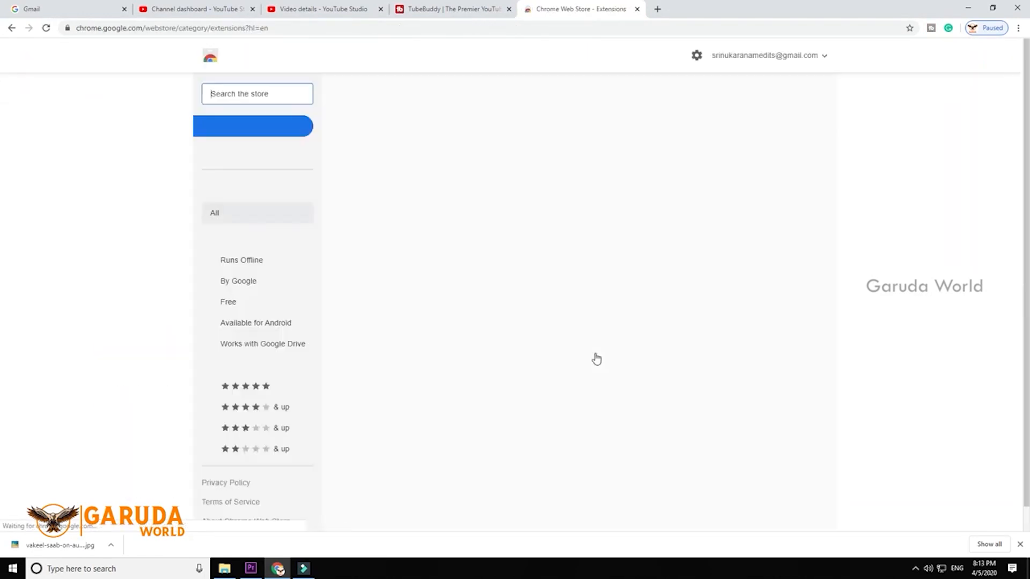
click(275, 96)
text(tubebuddy)
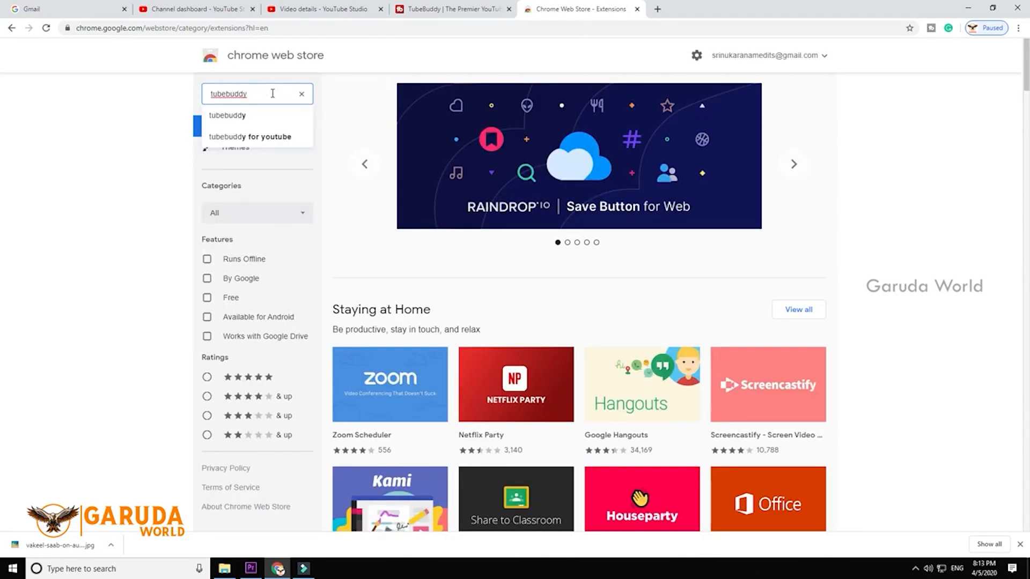
key(Return)
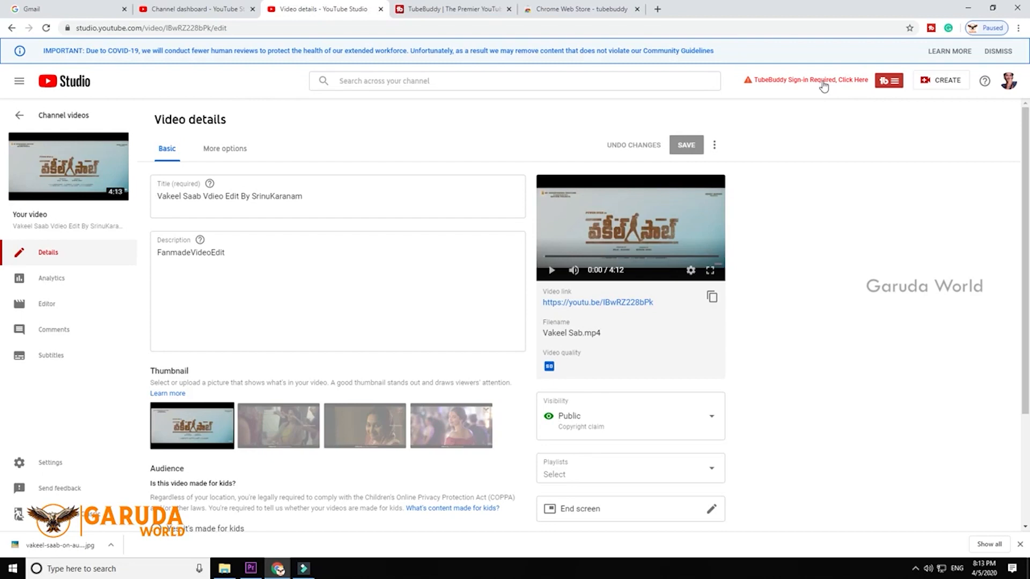
Step: Sign in to TubeBuddy with YouTube using the channel's Google account and allow access
click(823, 82)
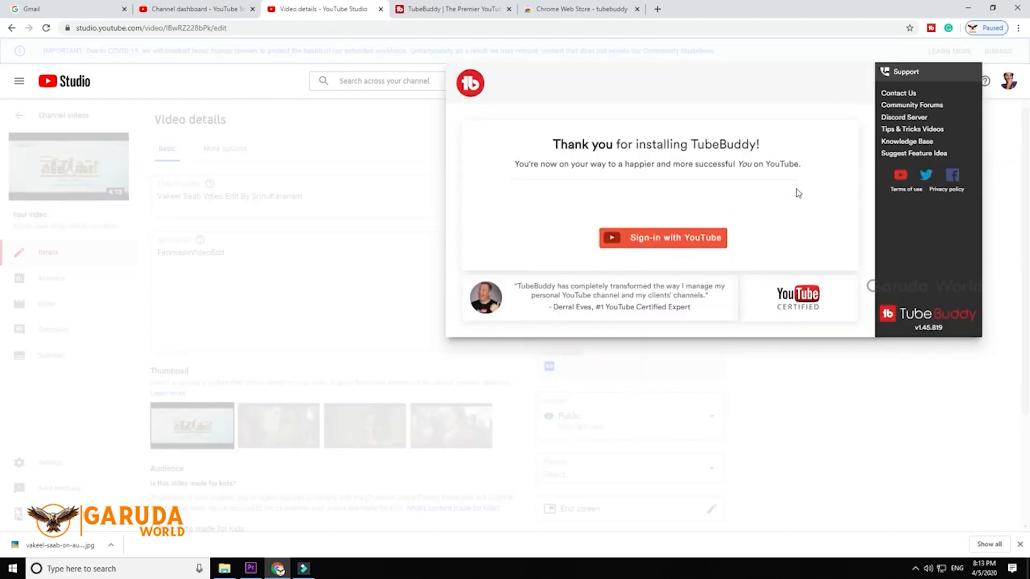
click(667, 240)
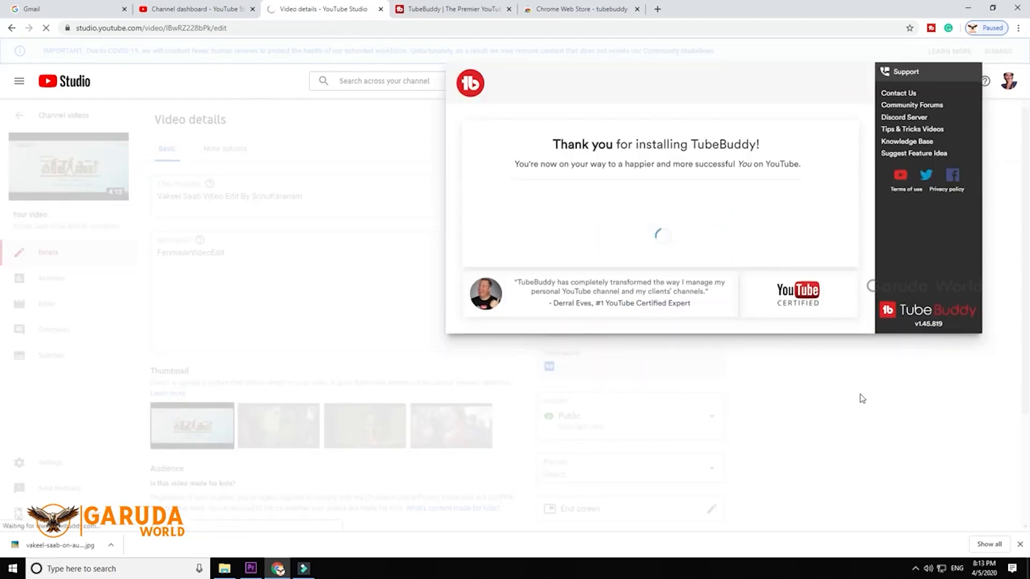
click(479, 302)
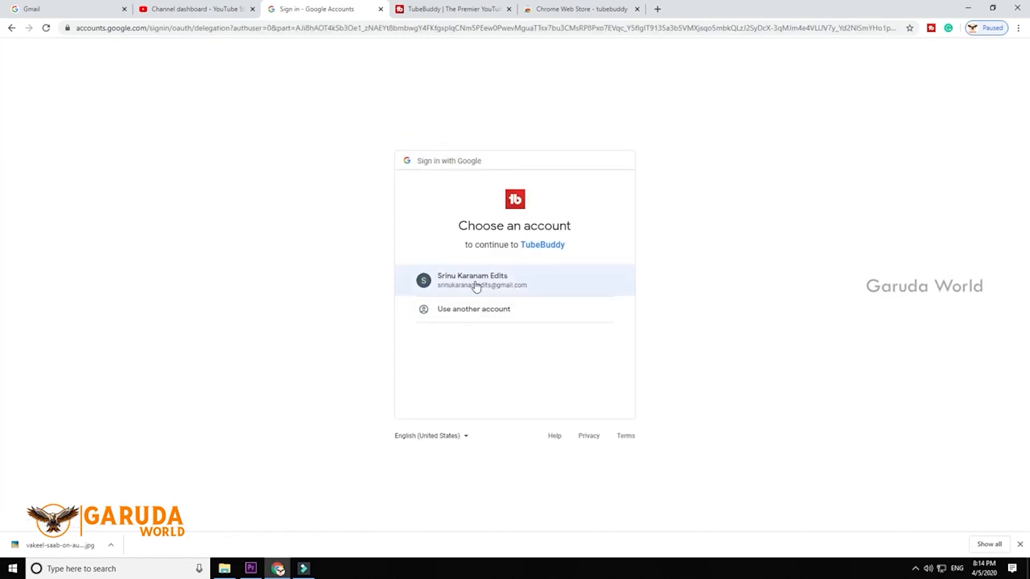
click(475, 283)
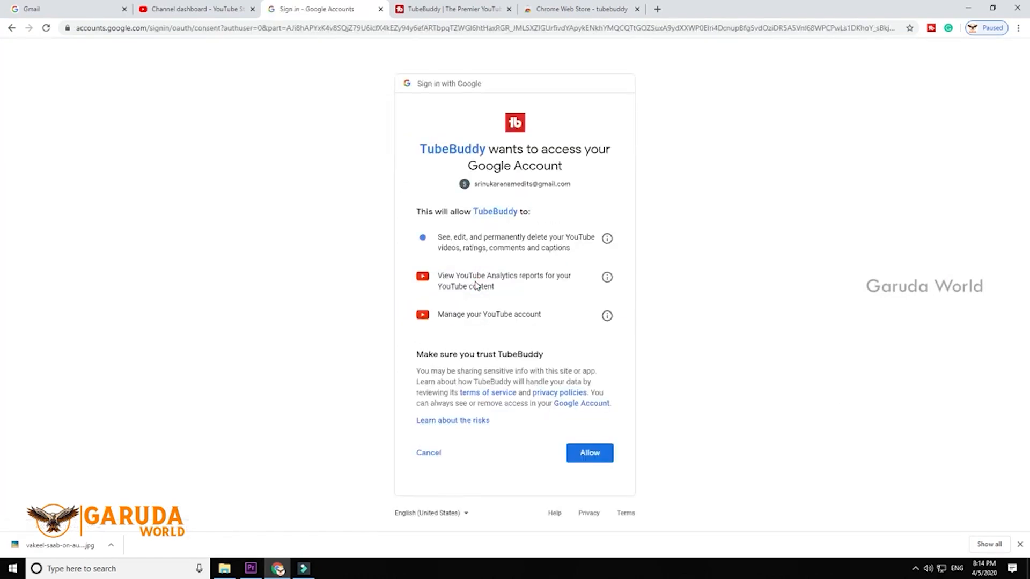
click(583, 452)
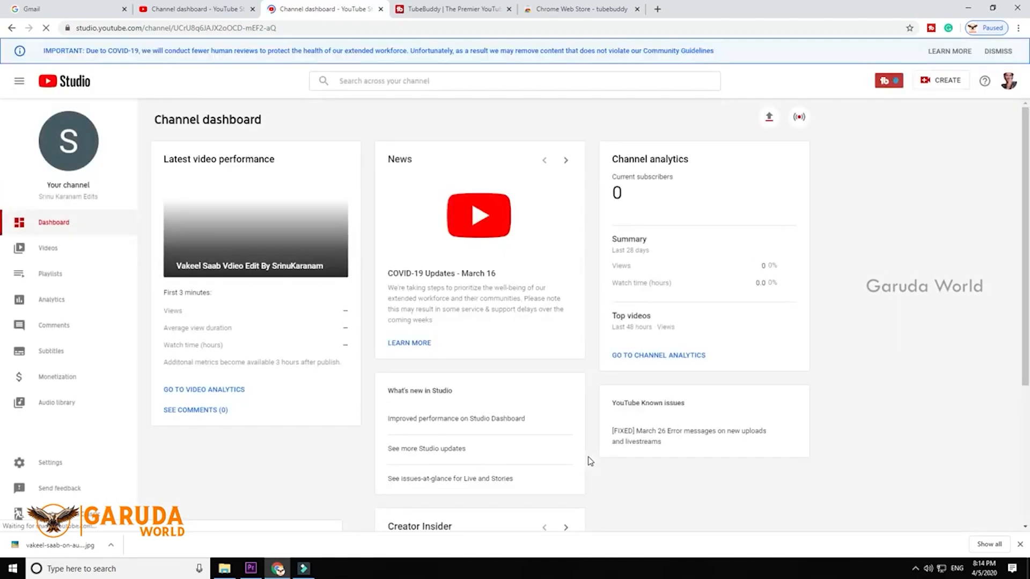
Step: Run TubeBuddy Keyword Explorer research on 'vaskeelsaab' from the video's tags field
mouse_move(856, 66)
mouse_down()
mouse_move(857, 106)
mouse_move(909, 111)
mouse_up()
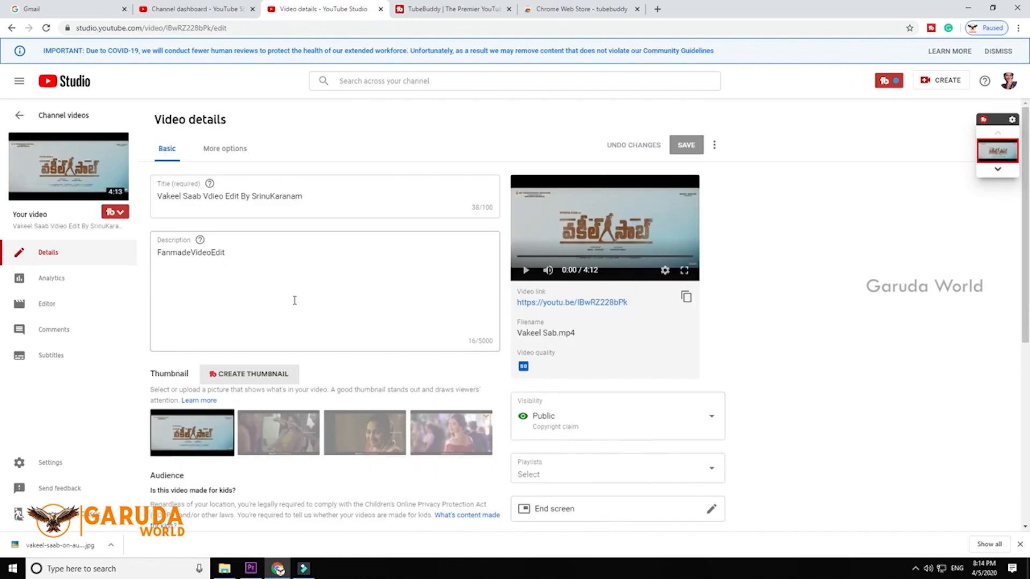
scroll(295, 311, down, 6)
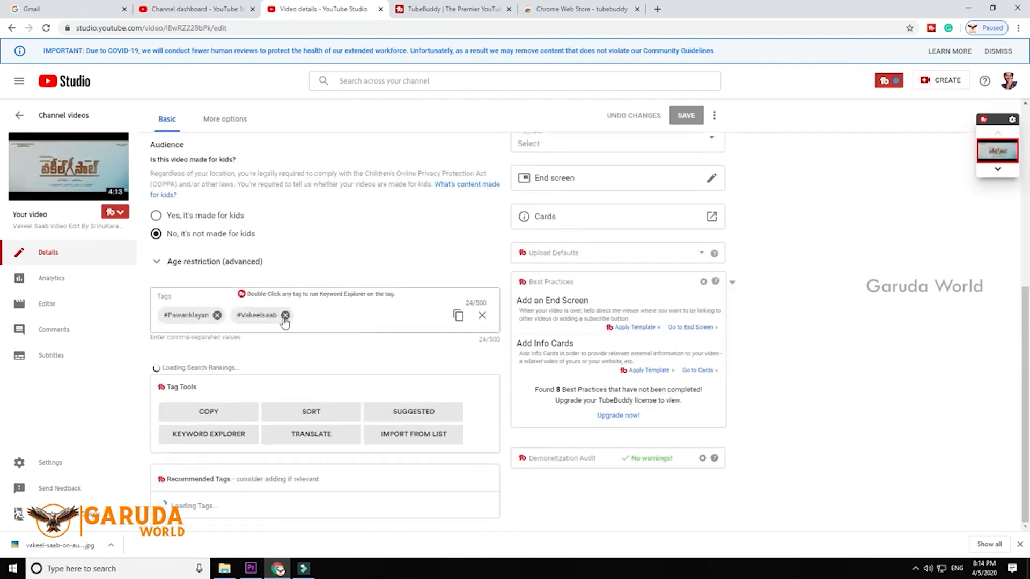
click(312, 308)
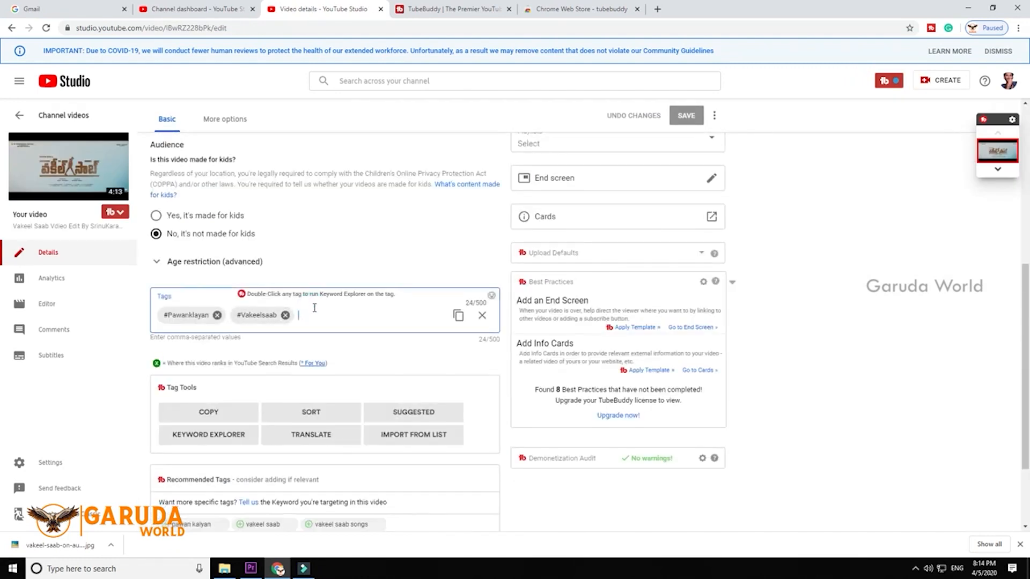
click(207, 430)
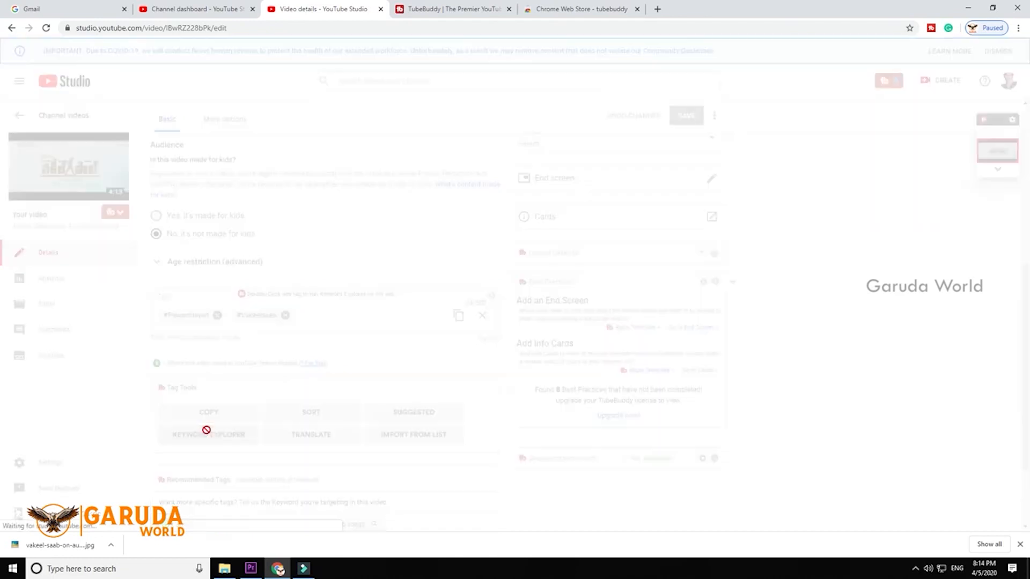
text(vaske)
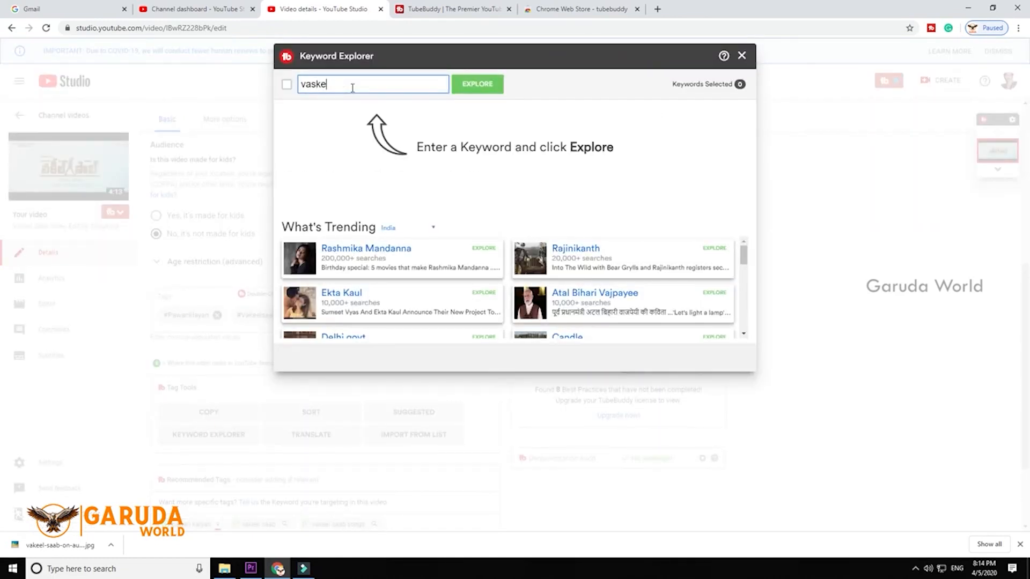
text(elsaab)
key(Return)
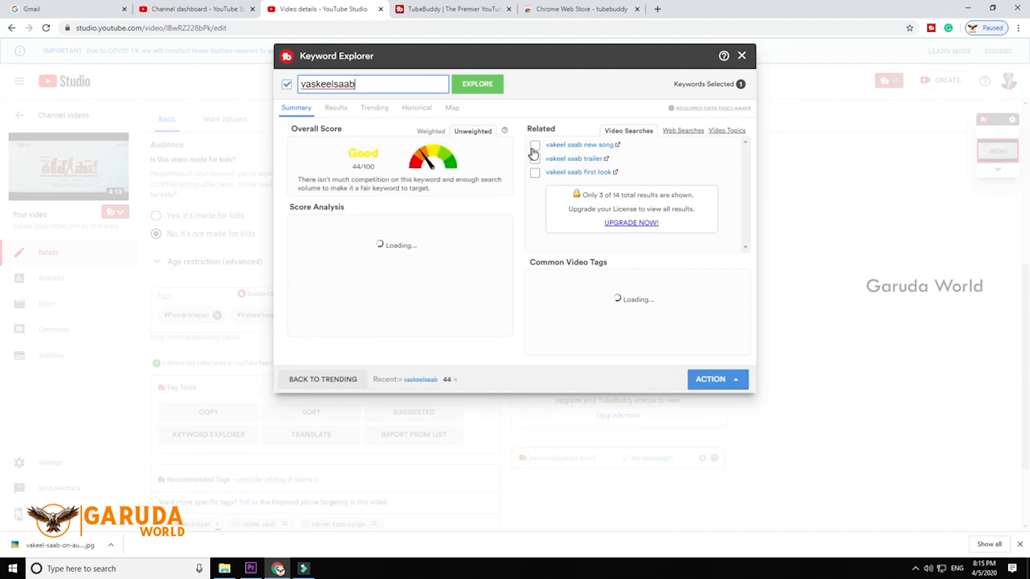
Step: Select vakeel saab new song, trailer, first look, and the vakeel saab and pawan kalyan tags
click(534, 146)
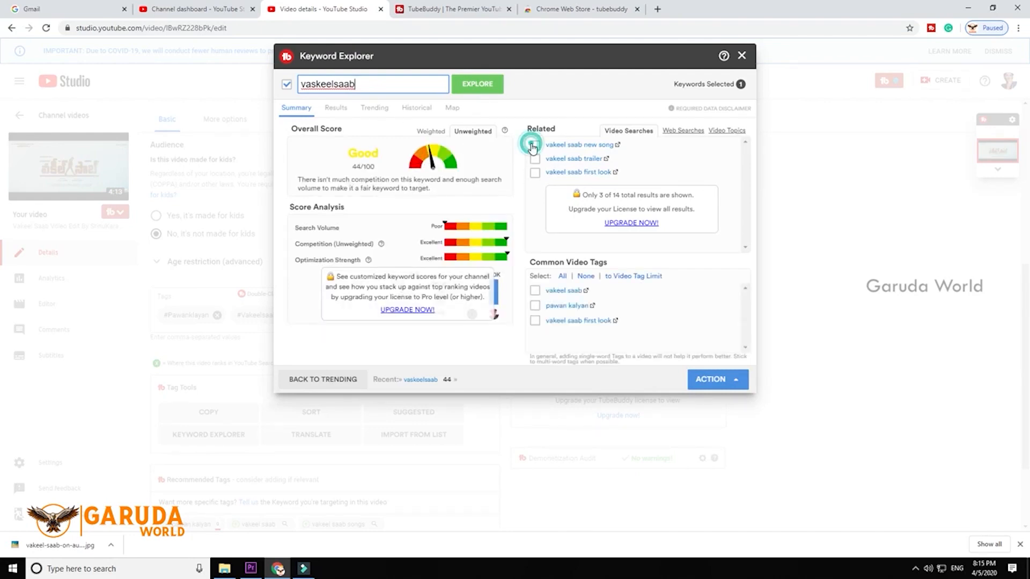
click(534, 159)
click(534, 172)
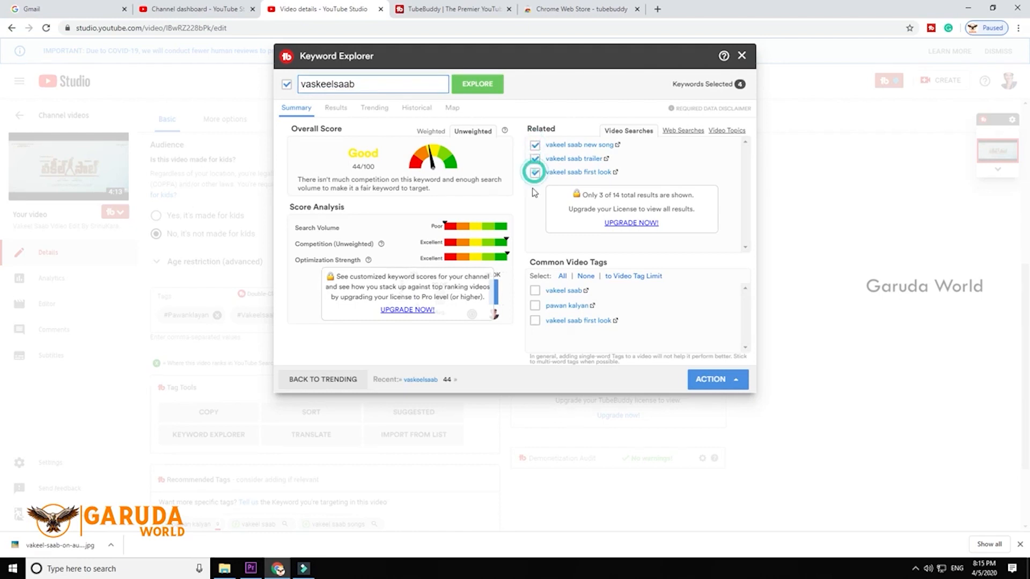
click(535, 291)
click(535, 305)
click(535, 321)
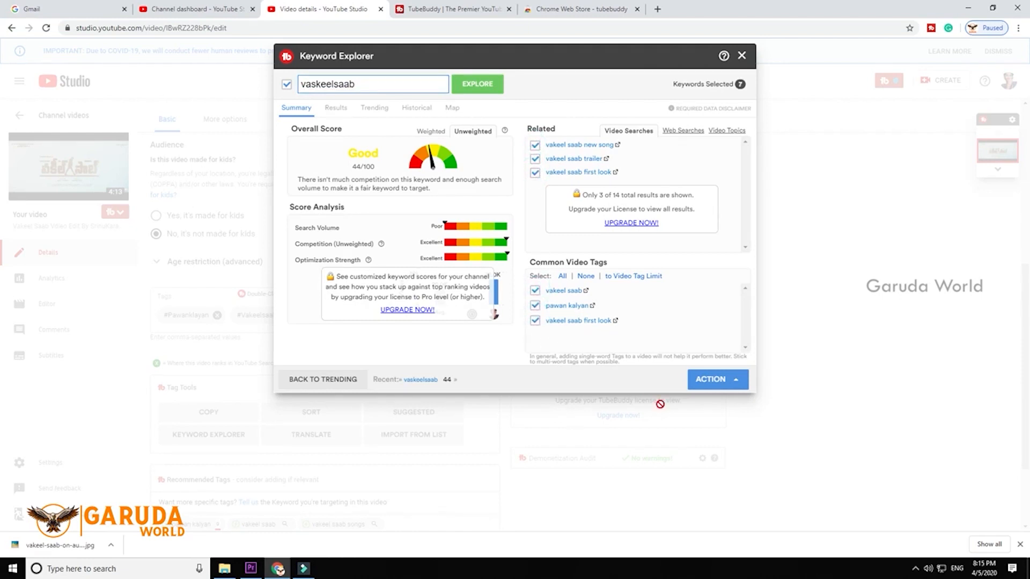
Step: Copy the chosen keywords to the clipboard and paste them into the video's Tags box
click(727, 388)
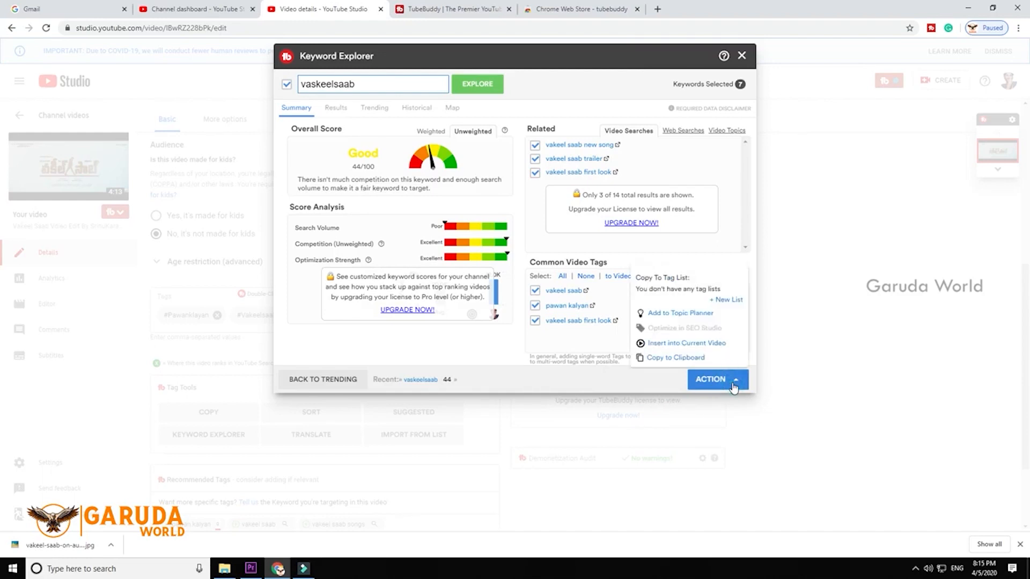
click(686, 358)
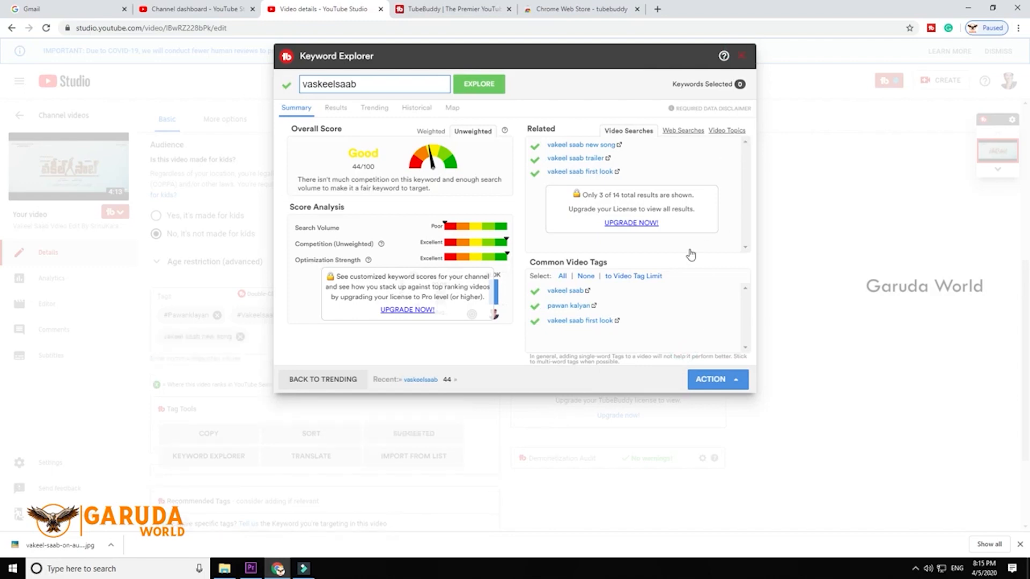
click(741, 56)
click(391, 332)
key(ctrl+v)
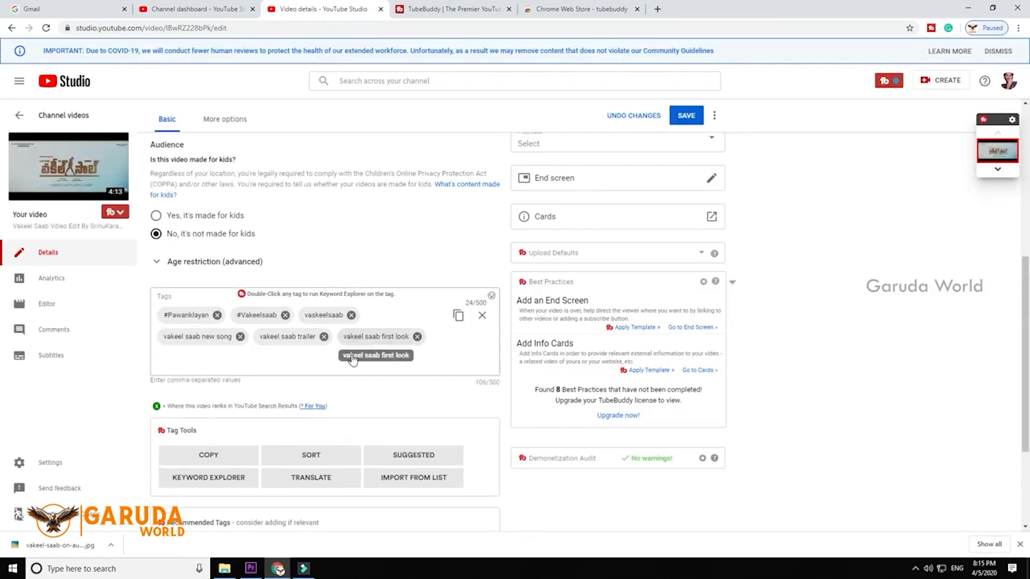
Step: Paste another tag and add suggested tags 'vakeel saab songs' and 'pawan kalyan vakeel saab'
key(ctrl+v)
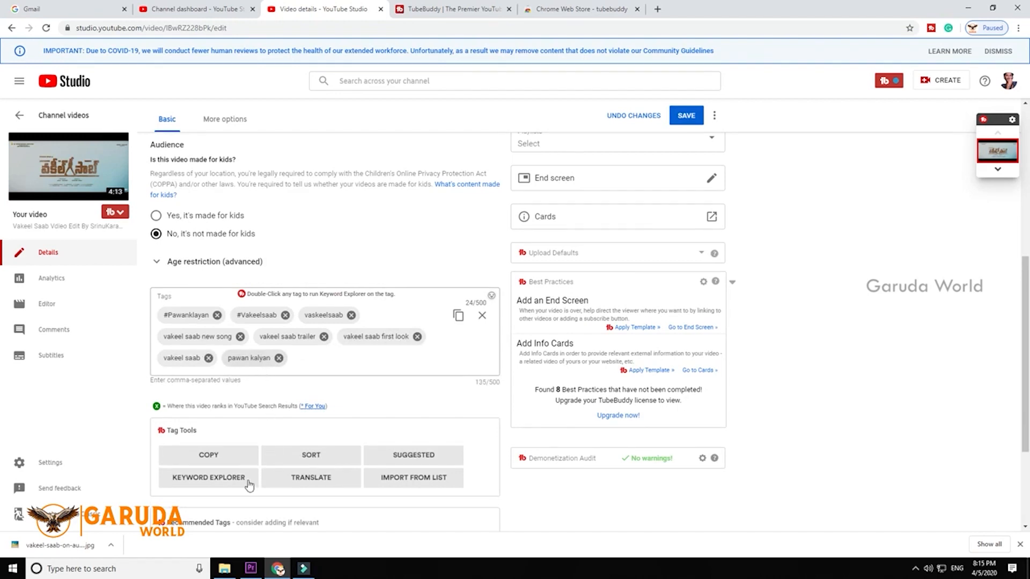
click(414, 454)
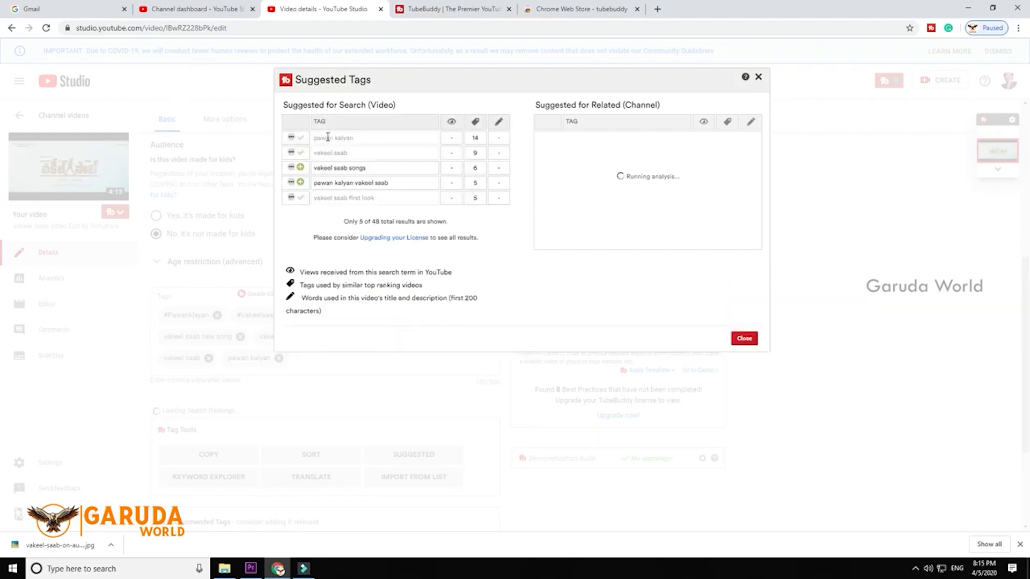
click(300, 167)
click(300, 183)
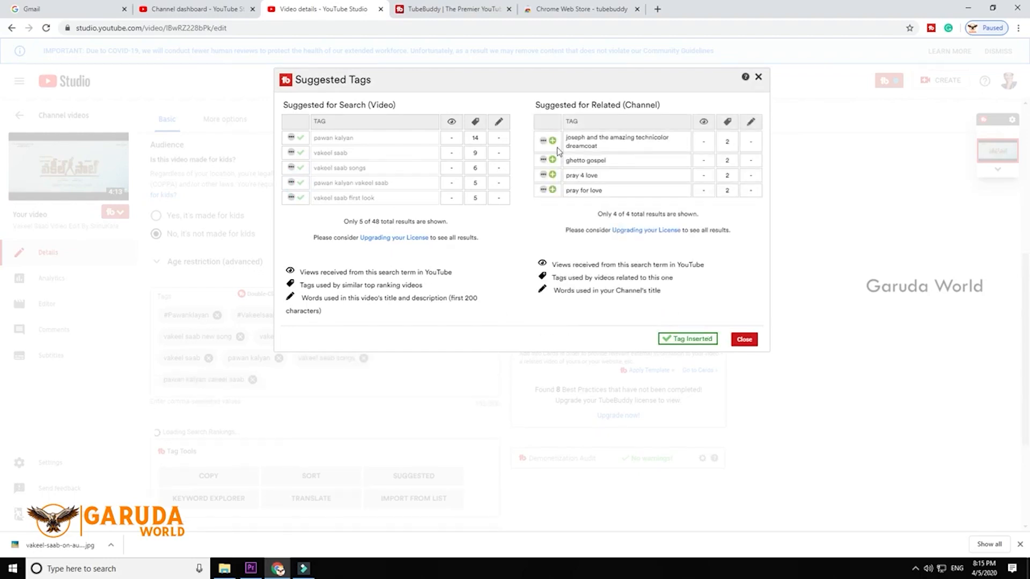
click(744, 338)
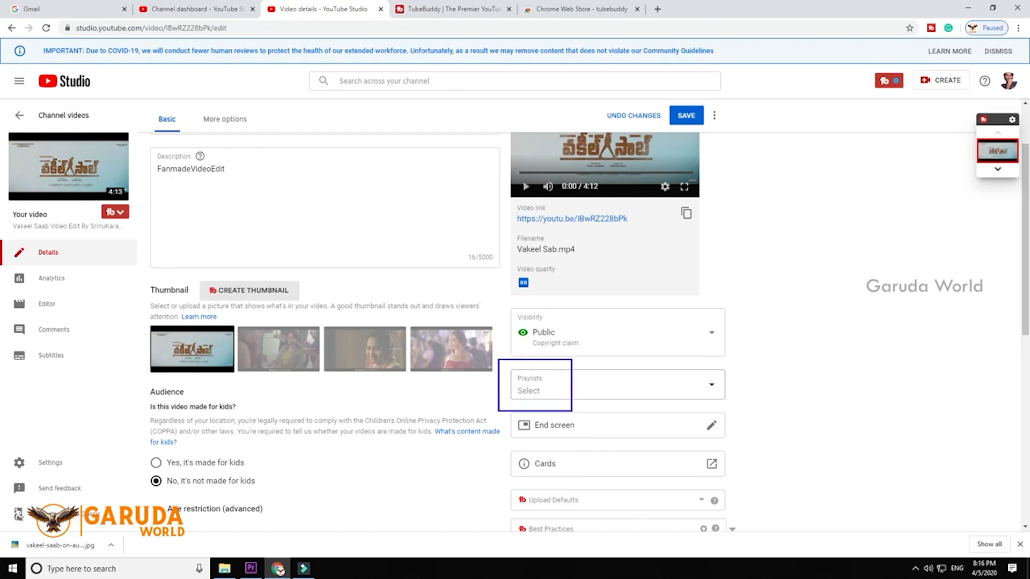
Step: From the Playlists dropdown, create the 'Edits' playlist and tick it for this video
click(617, 384)
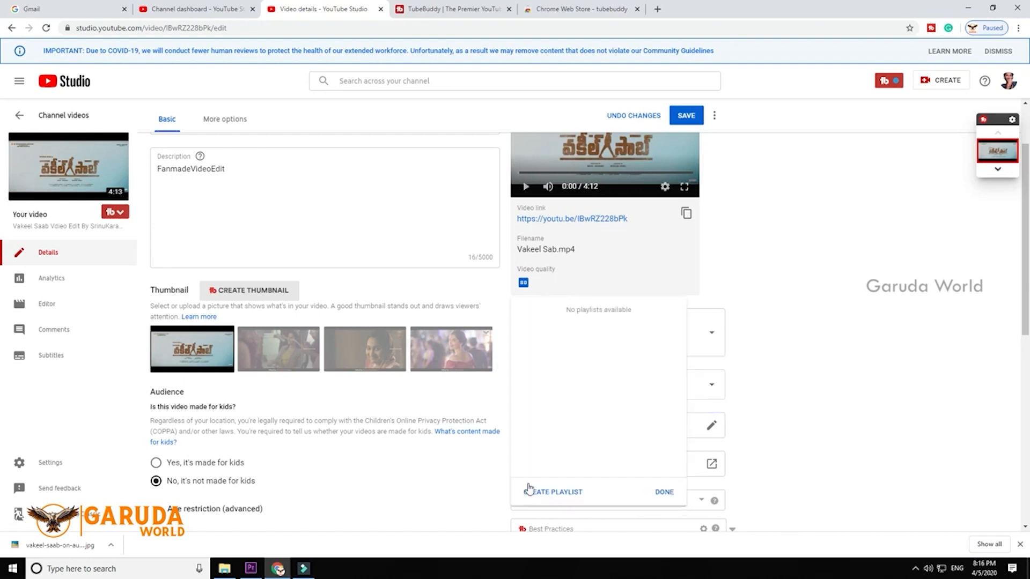
mouse_move(505, 472)
mouse_down()
mouse_move(559, 507)
mouse_move(600, 507)
mouse_up()
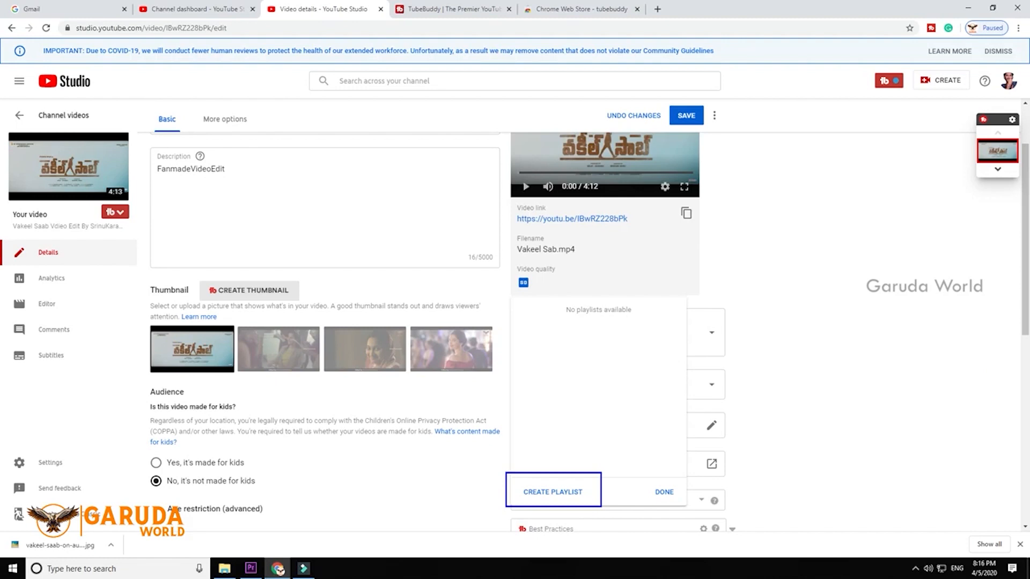
click(533, 492)
click(546, 395)
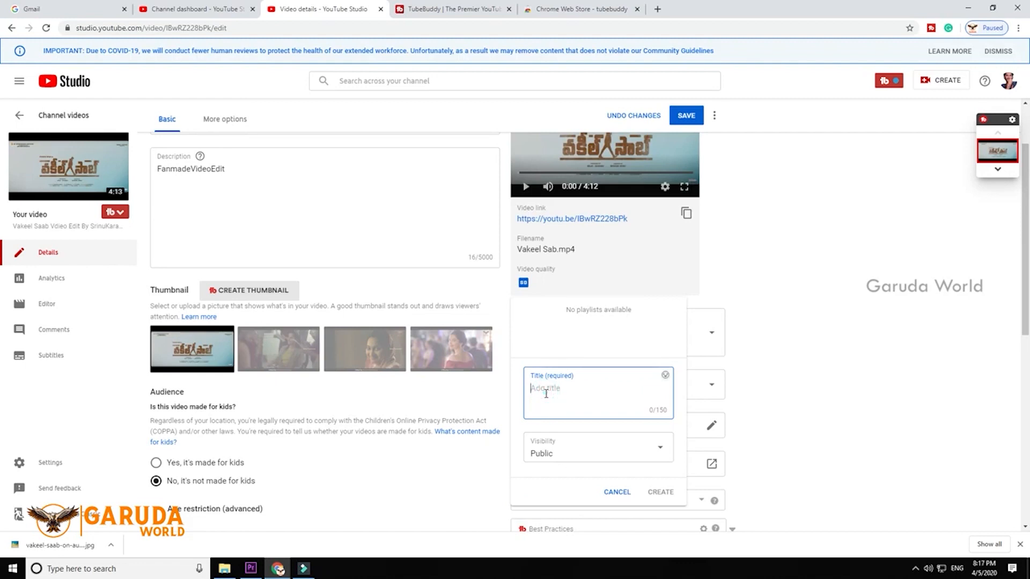
text(Edits)
click(666, 496)
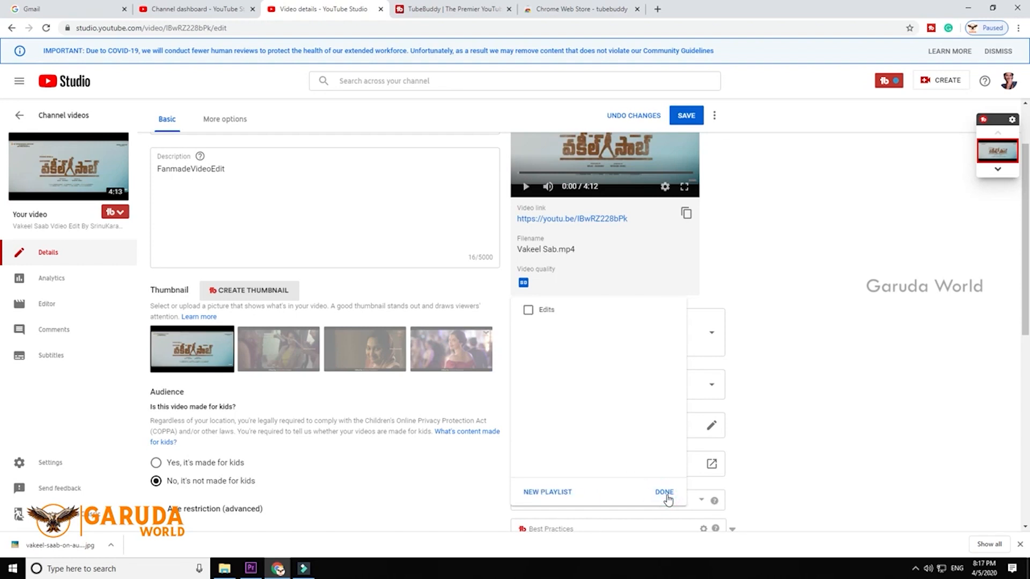
click(528, 312)
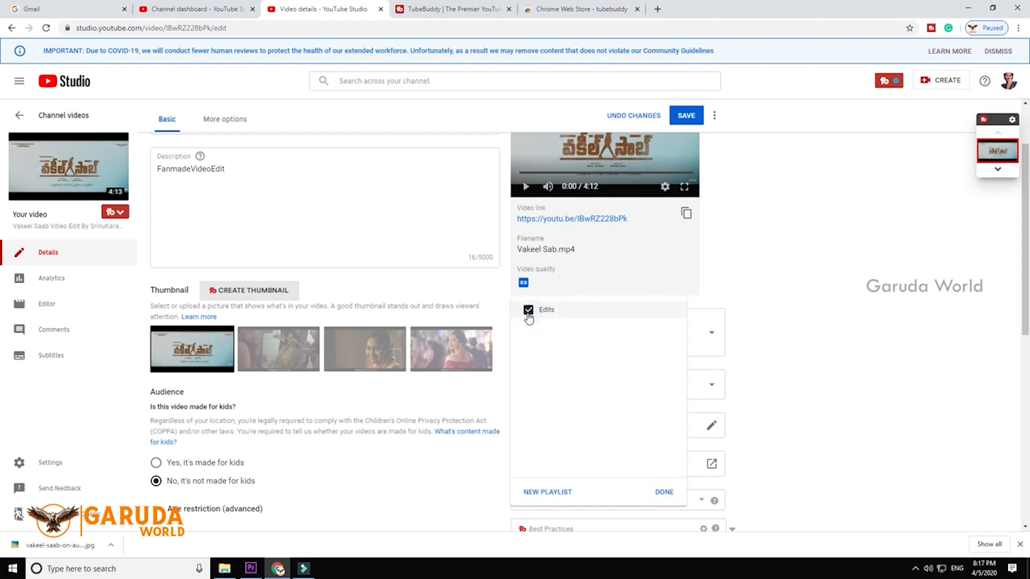
click(663, 493)
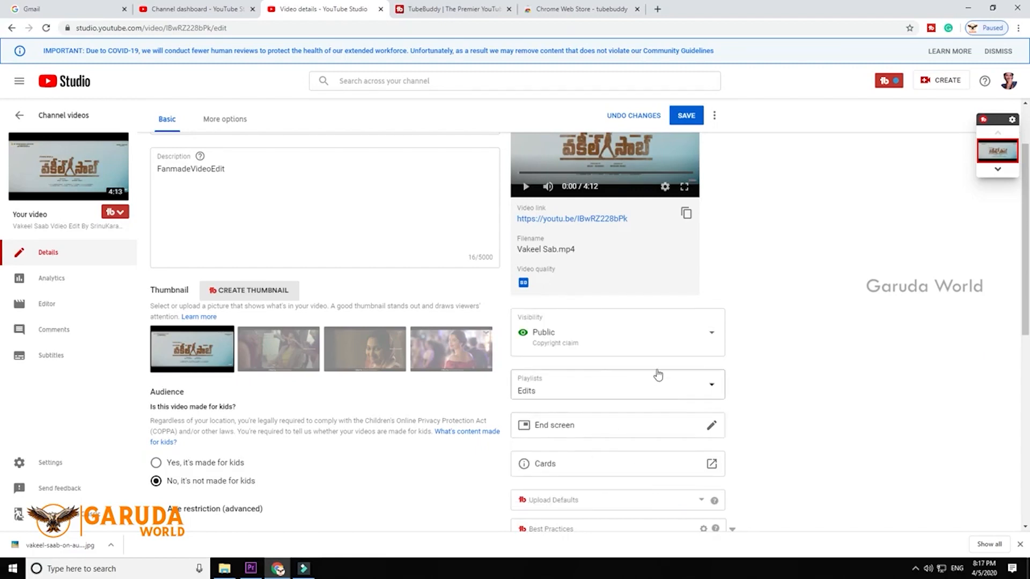
scroll(254, 222, up, 2)
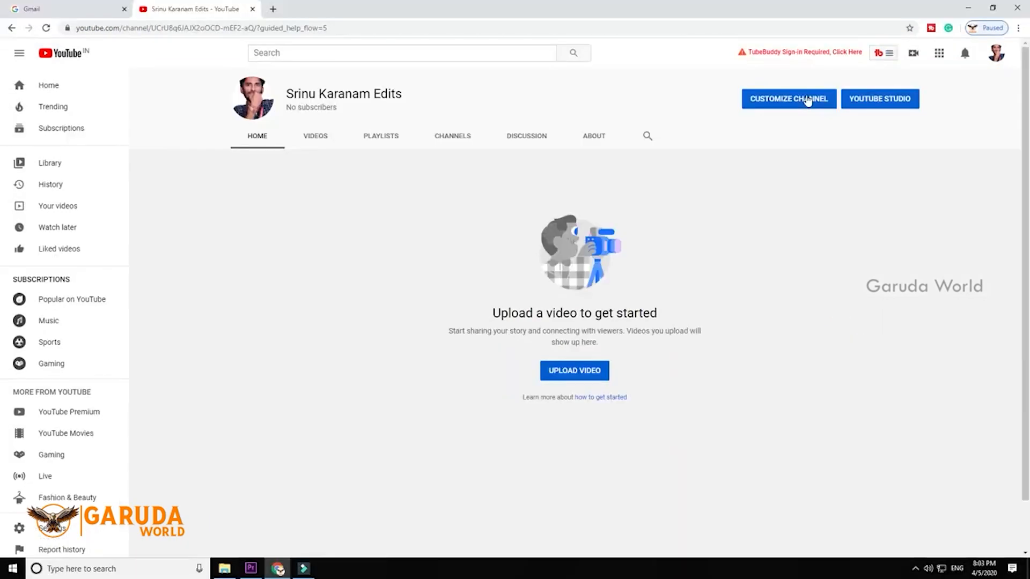
Step: From Customize Channel, open the channel art upload and pick a banner image from the computer
click(808, 101)
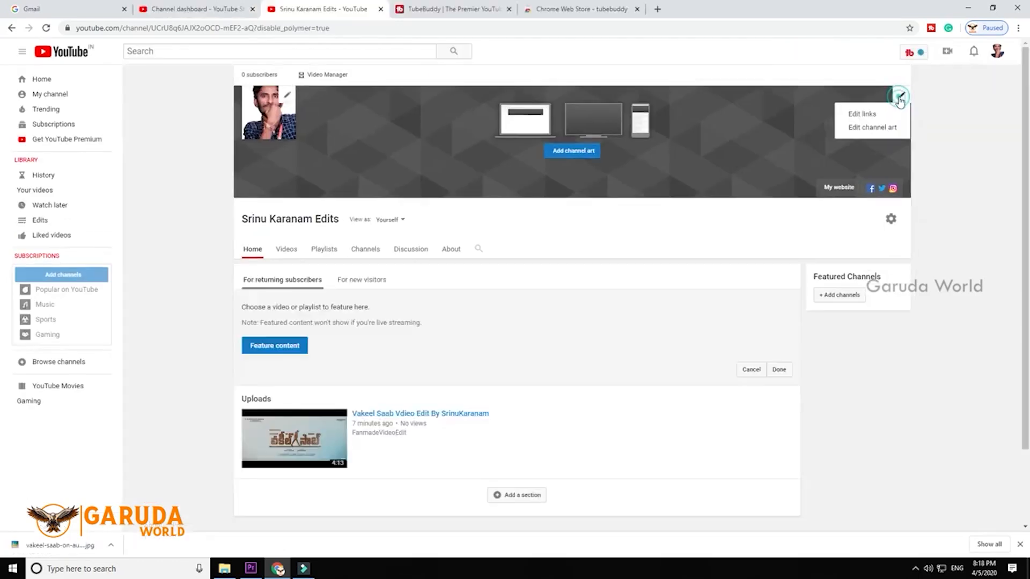
click(872, 128)
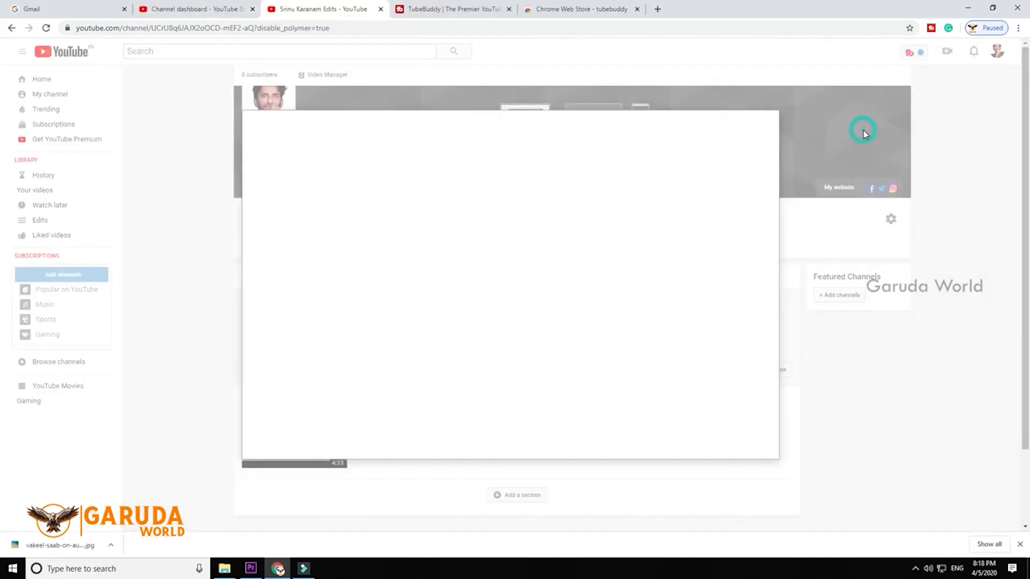
click(528, 315)
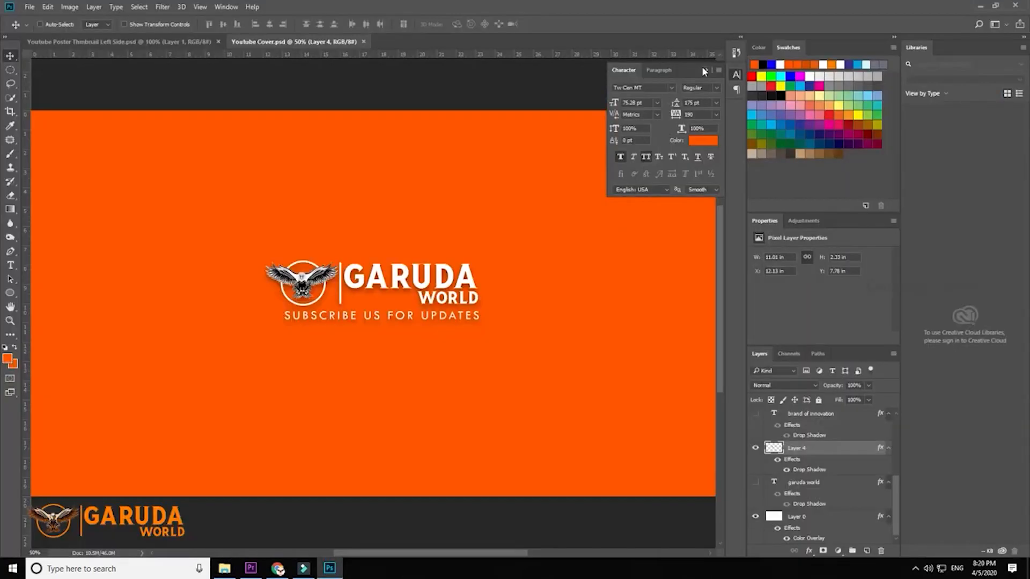
Step: Create a new 2560×1440 document named youtube and add the channel name title near the centre
click(703, 67)
key(ctrl+n)
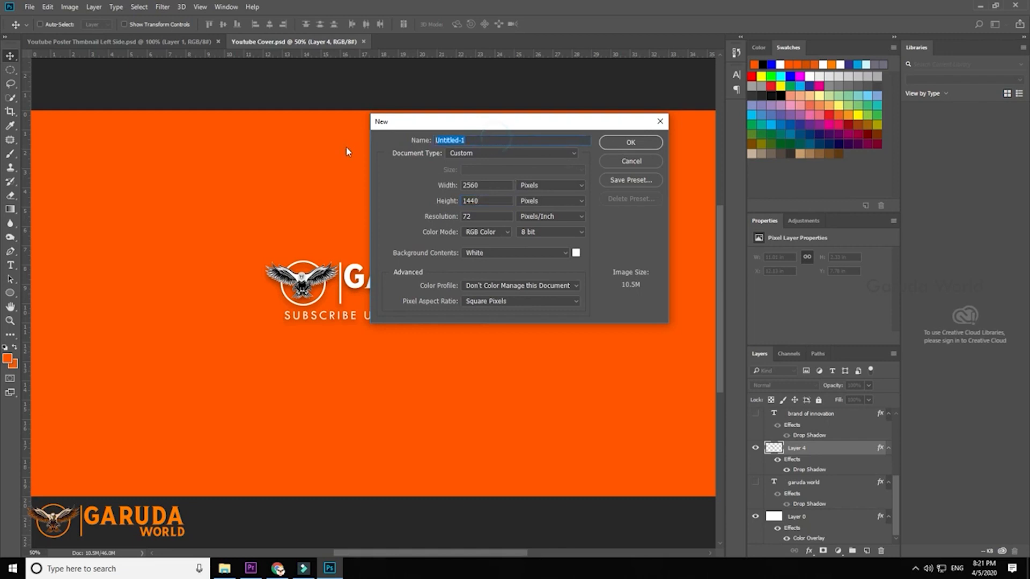
text(youtube)
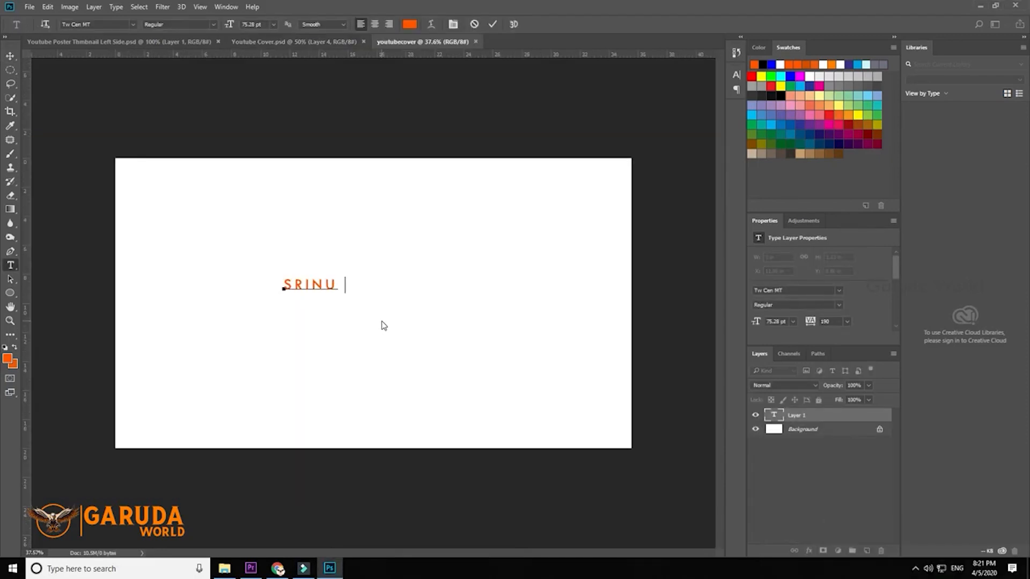
text(KARANAM)
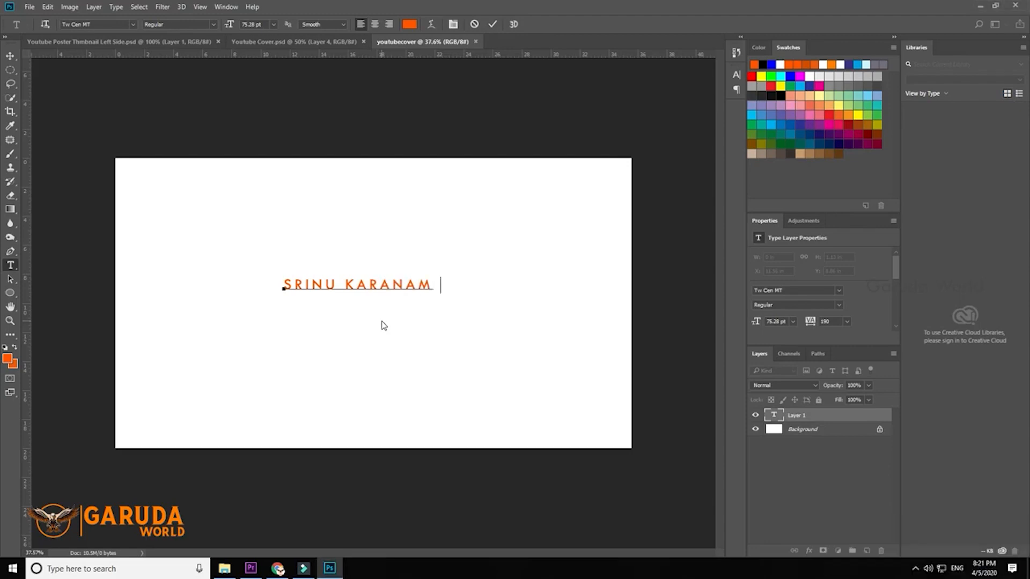
text( EDITS)
click(10, 57)
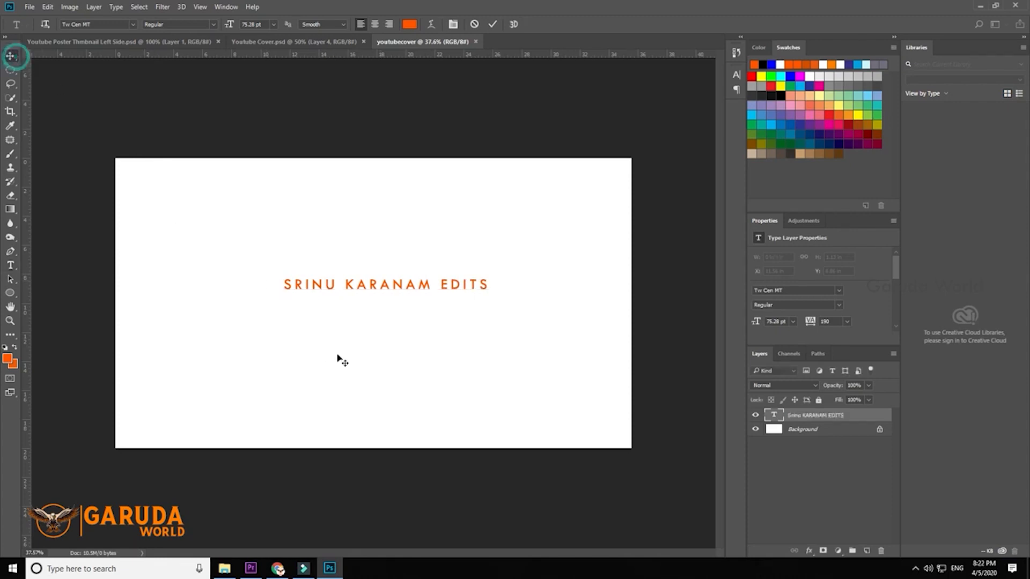
mouse_move(372, 287)
mouse_down()
mouse_move(349, 301)
mouse_move(358, 302)
mouse_up()
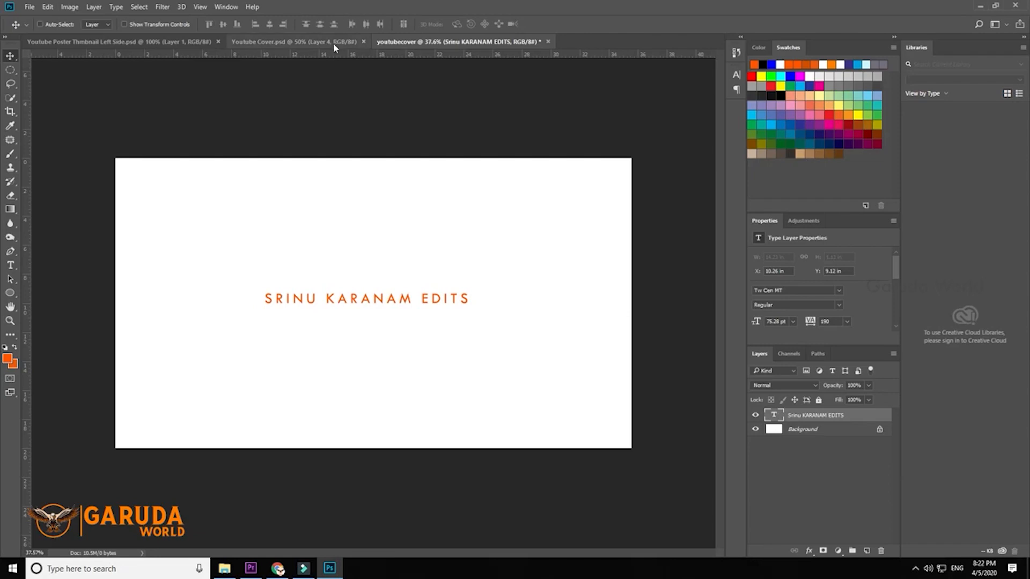
Step: Add a smaller 'SUBSCRIBE FOR MORE VIDEOS' line under the title and fix its spacing
click(330, 42)
click(460, 42)
key(t)
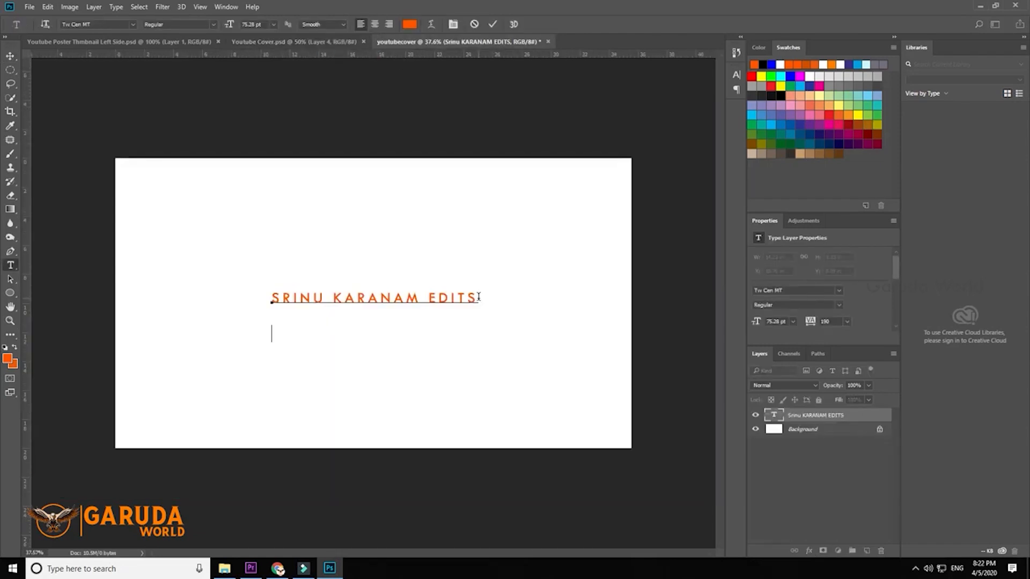
click(271, 342)
text(SUBSCRIBEFORMOREVIDEOS)
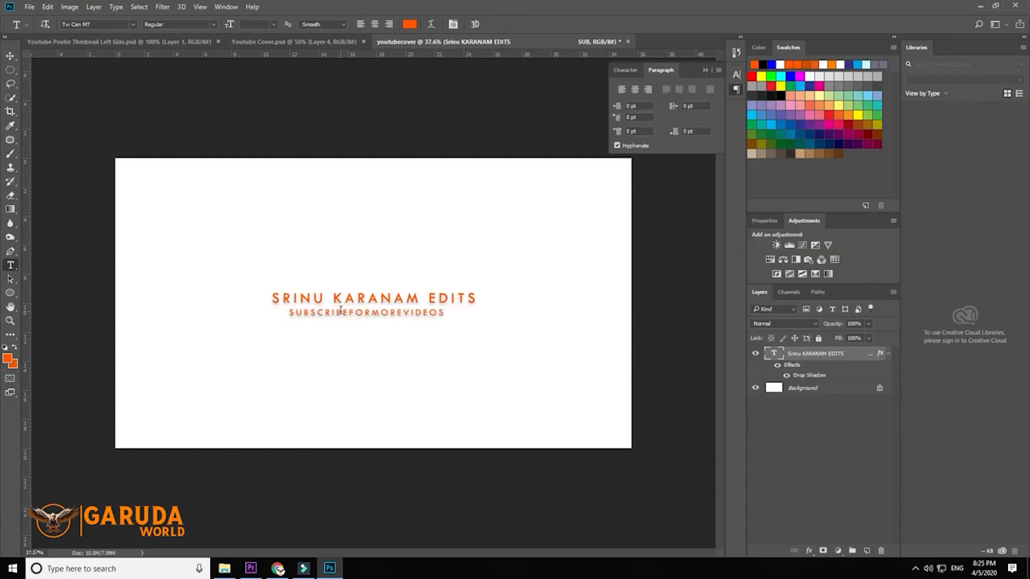
click(341, 311)
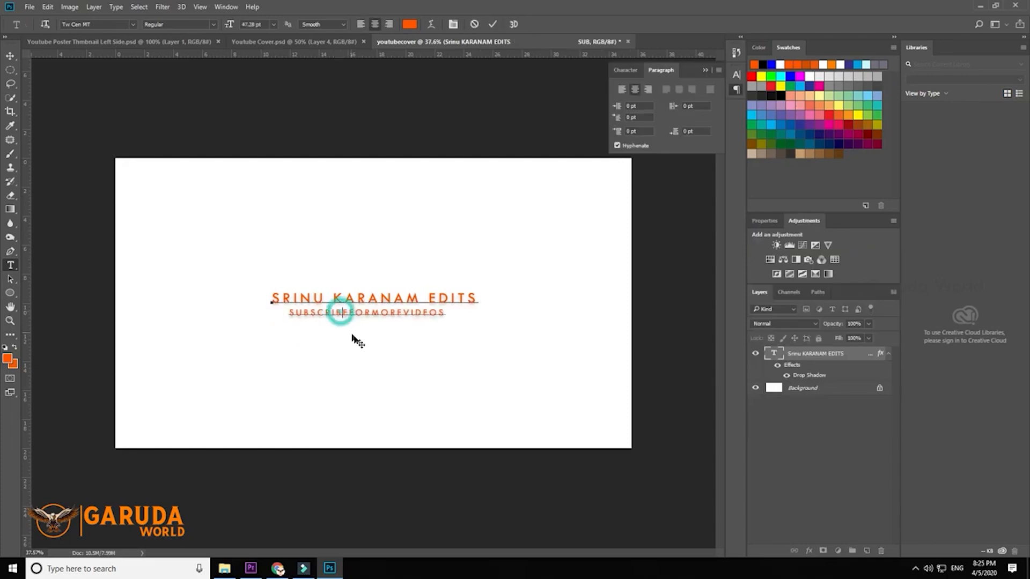
key(BackSpace)
key(Right)
Step: Fix the subscribe-line spacing, then preview the youtubecover banner on desktop, TV and mobile and adjust the crop
click(373, 313)
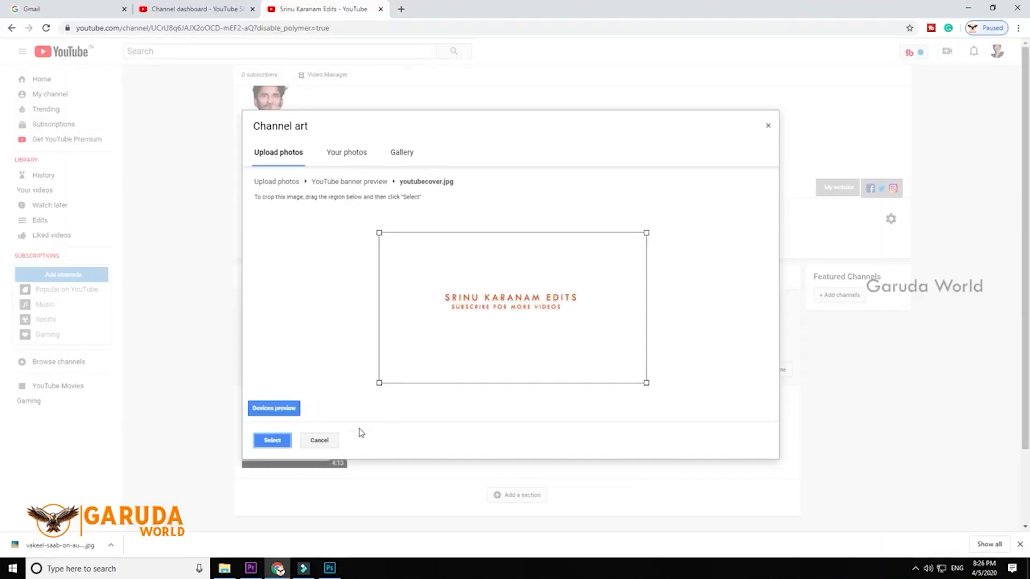
click(272, 440)
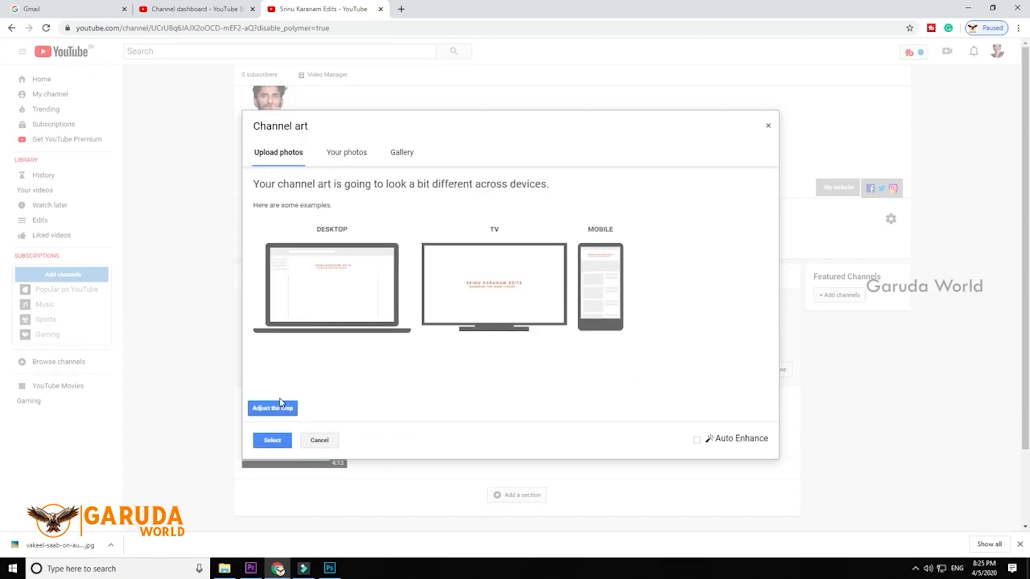
click(269, 441)
click(272, 408)
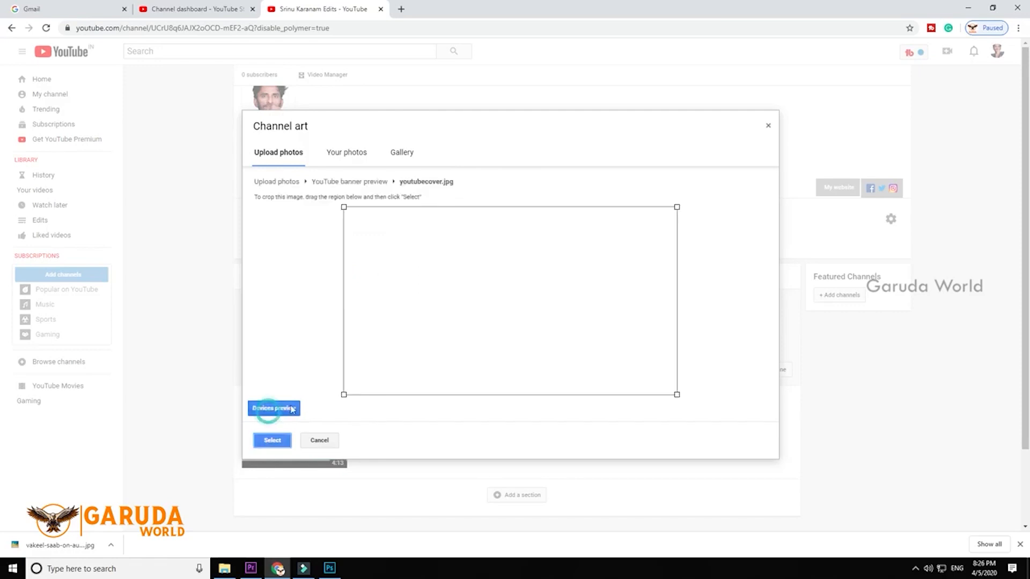
drag(336, 398, 425, 368)
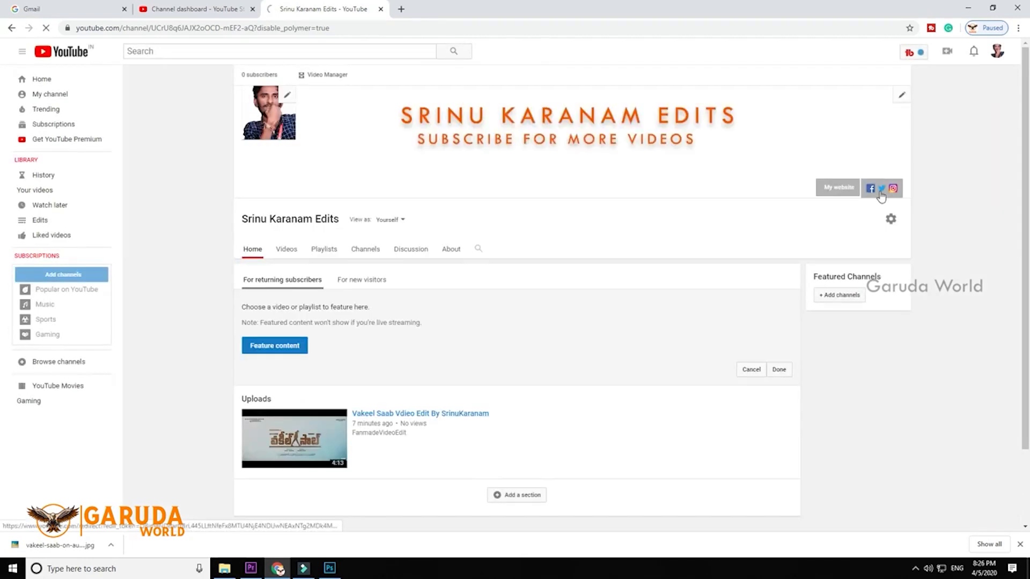
Step: Apply the uploaded banner as channel art and remove stray characters from the Facebook link
click(888, 187)
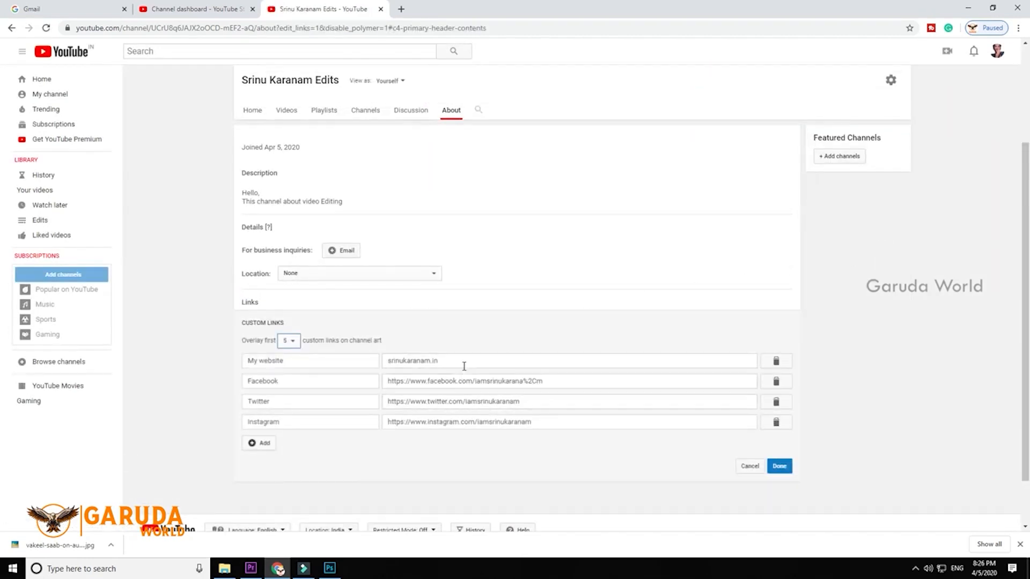
click(541, 383)
key(BackSpace)
key(BackSpace)
key(BackSpace)
key(BackSpace)
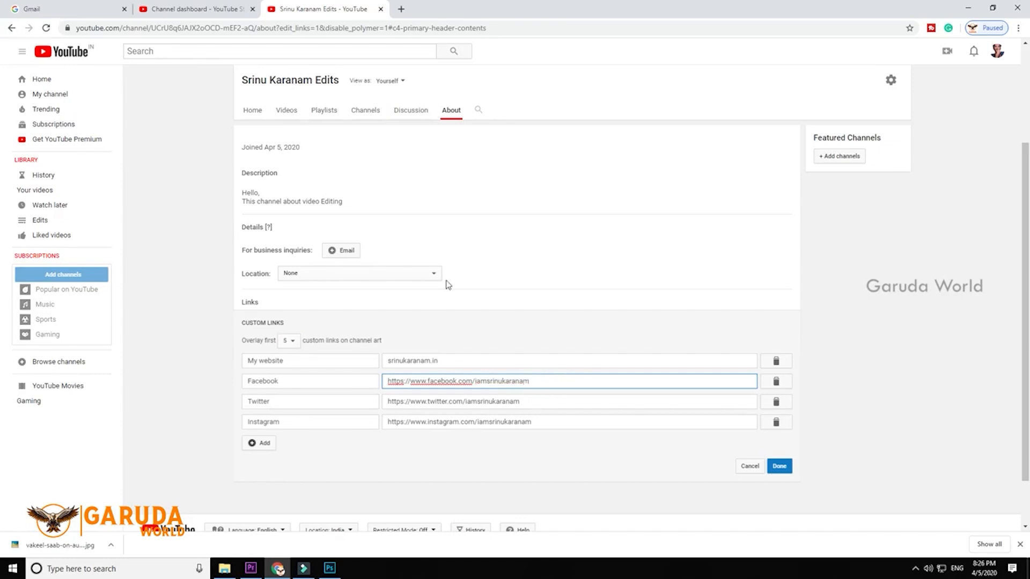
Step: Add the channel's business inquiries email address under Details and confirm it
click(343, 251)
click(298, 268)
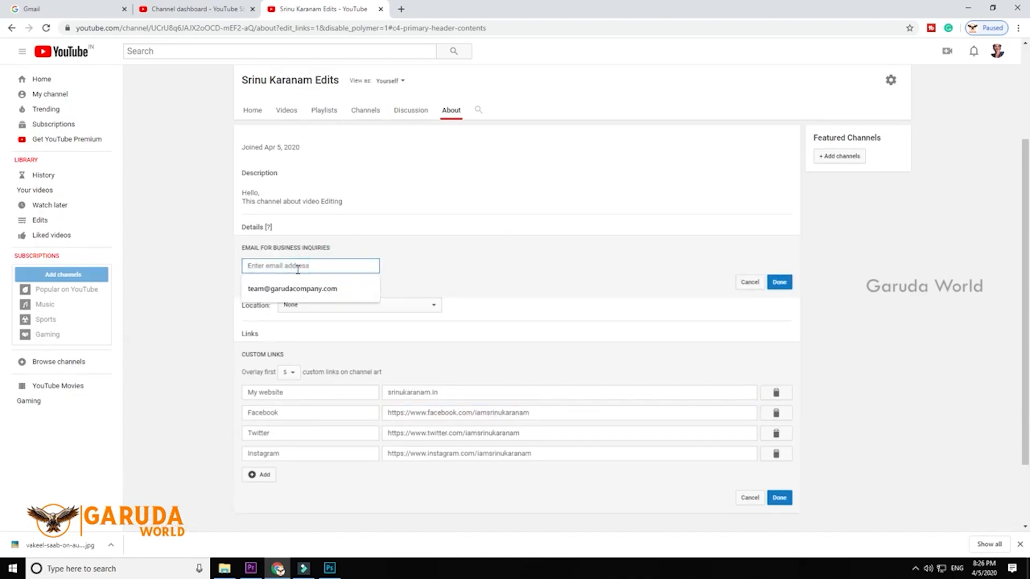
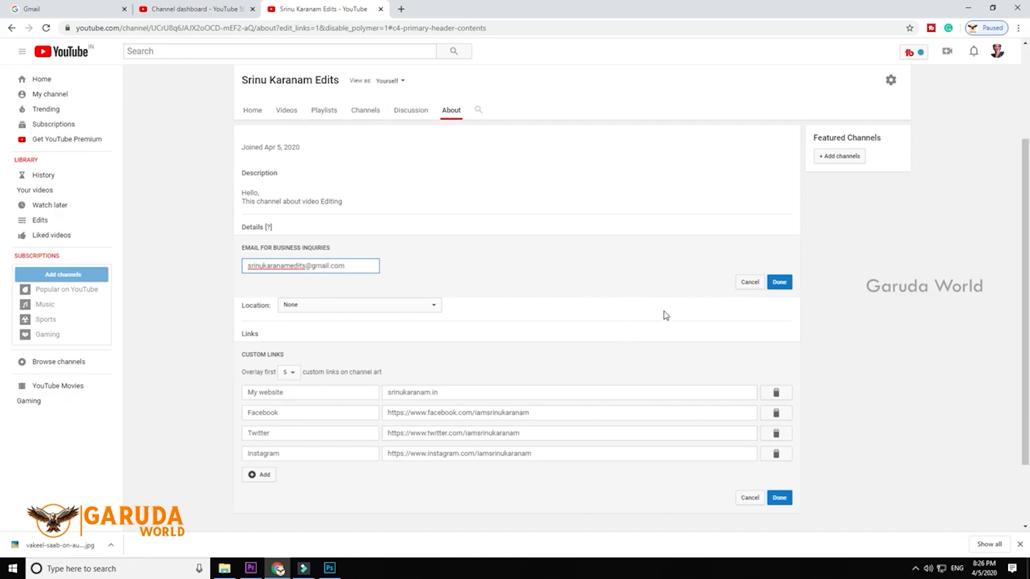
click(772, 286)
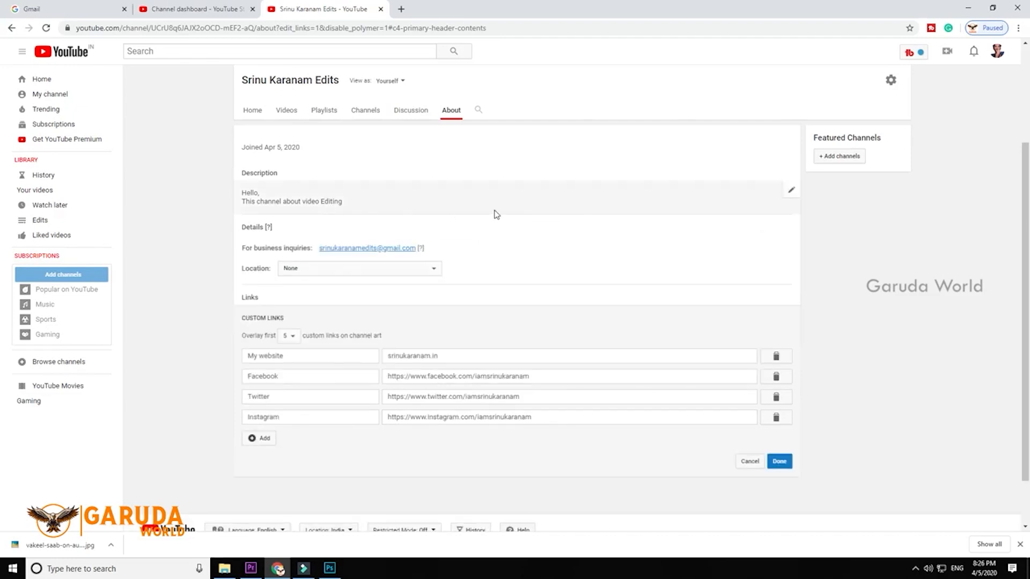
Step: Feature the Vakeel Saab video for returning subscribers on the Home tab, without a heading
click(779, 461)
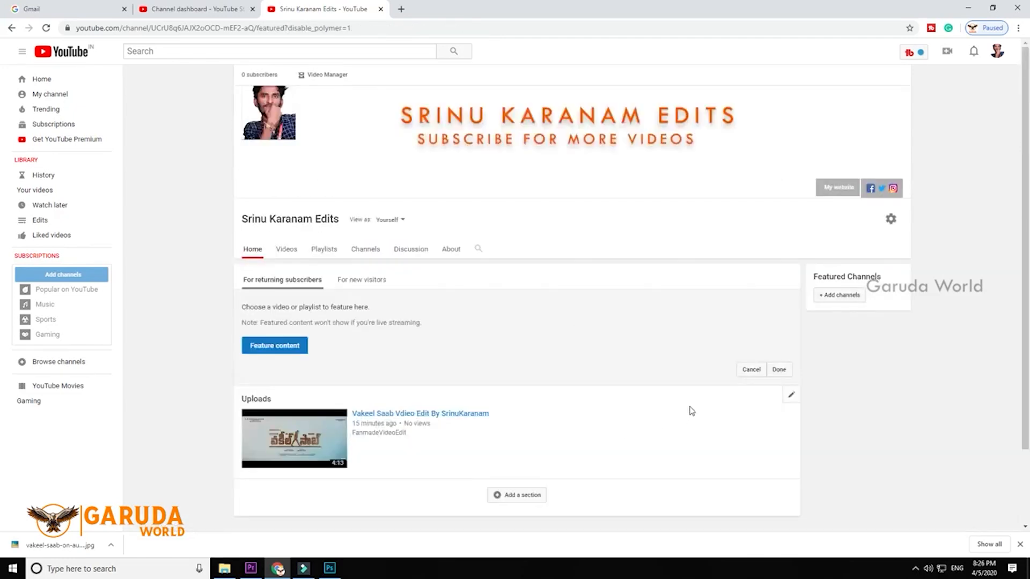
click(290, 347)
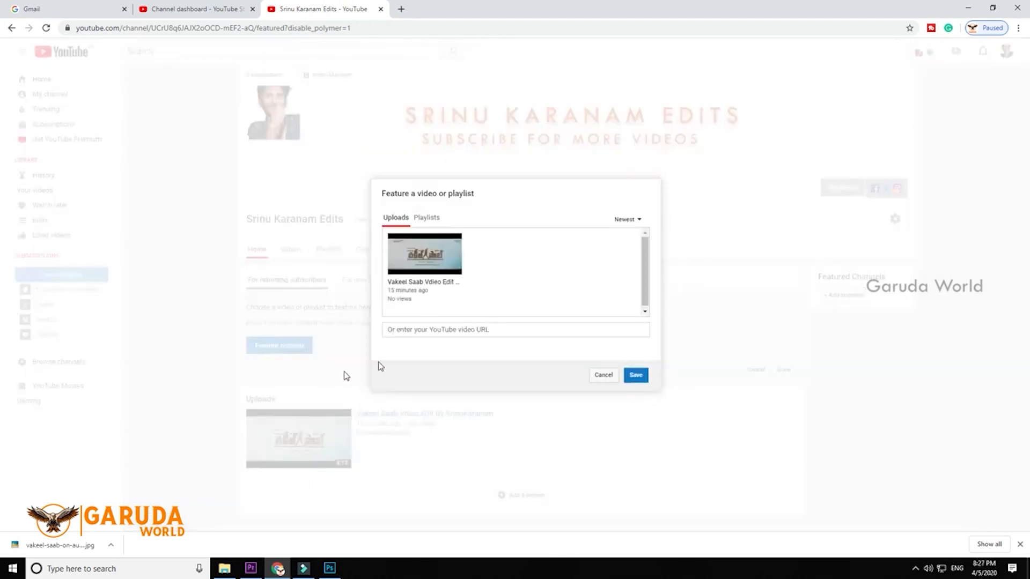
click(429, 258)
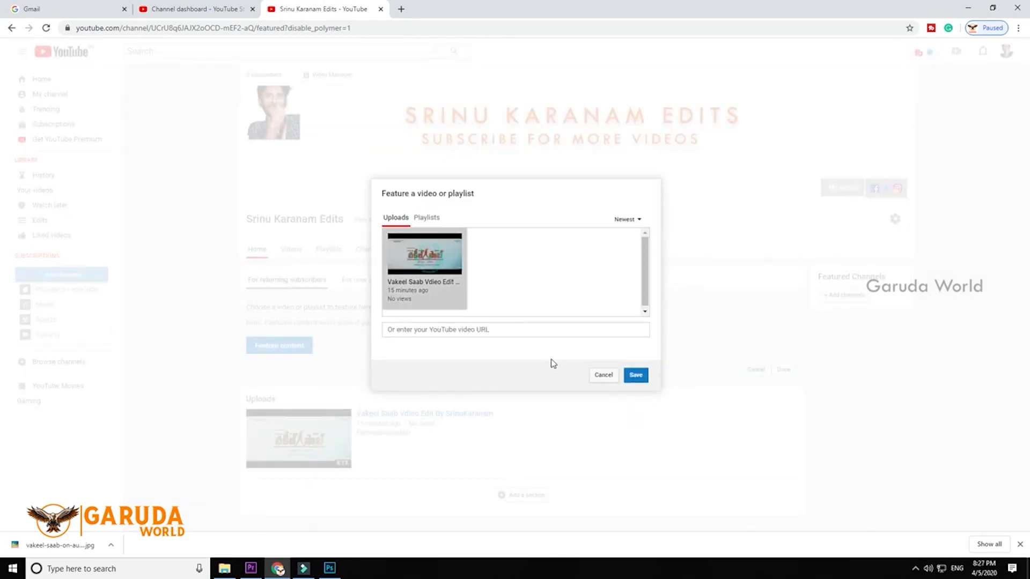
click(643, 375)
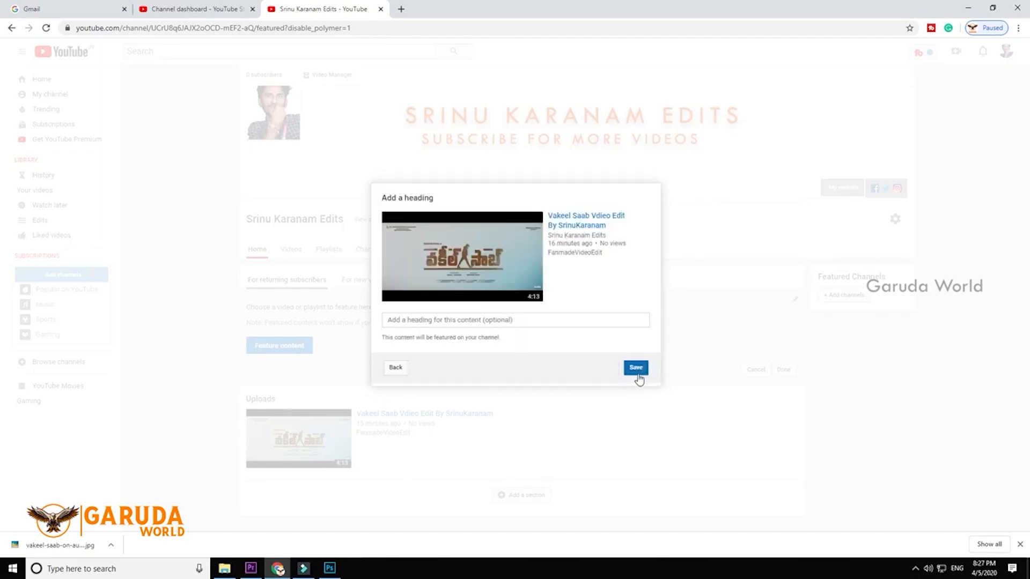
click(635, 370)
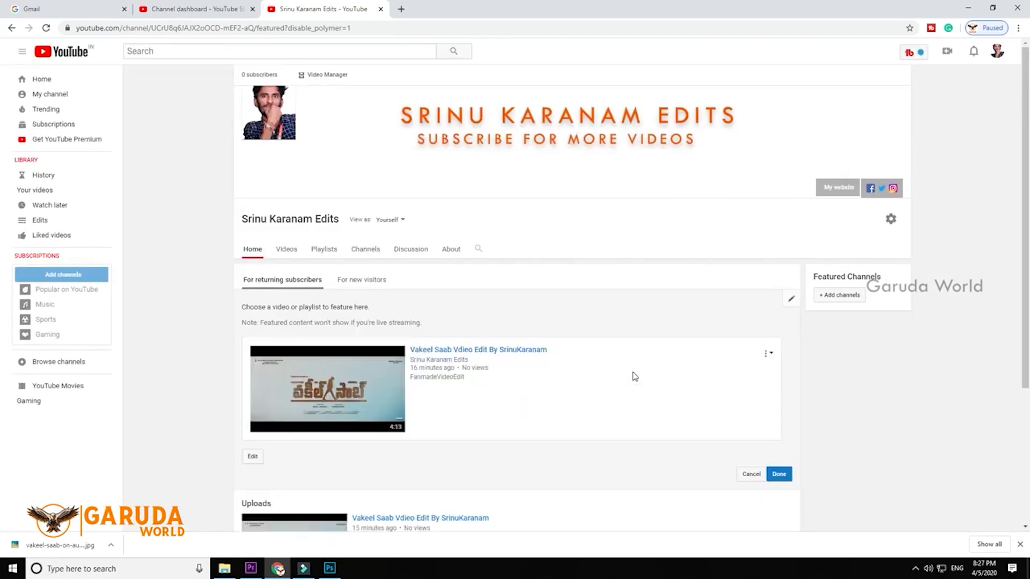
Step: Set the Vakeel Saab video as the channel trailer for new visitors
click(347, 282)
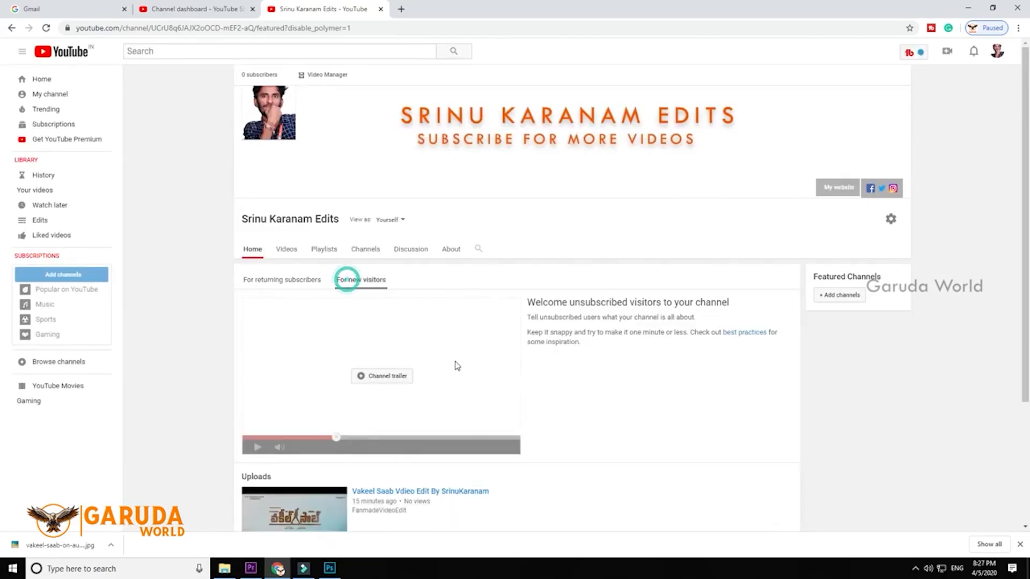
click(394, 377)
click(435, 271)
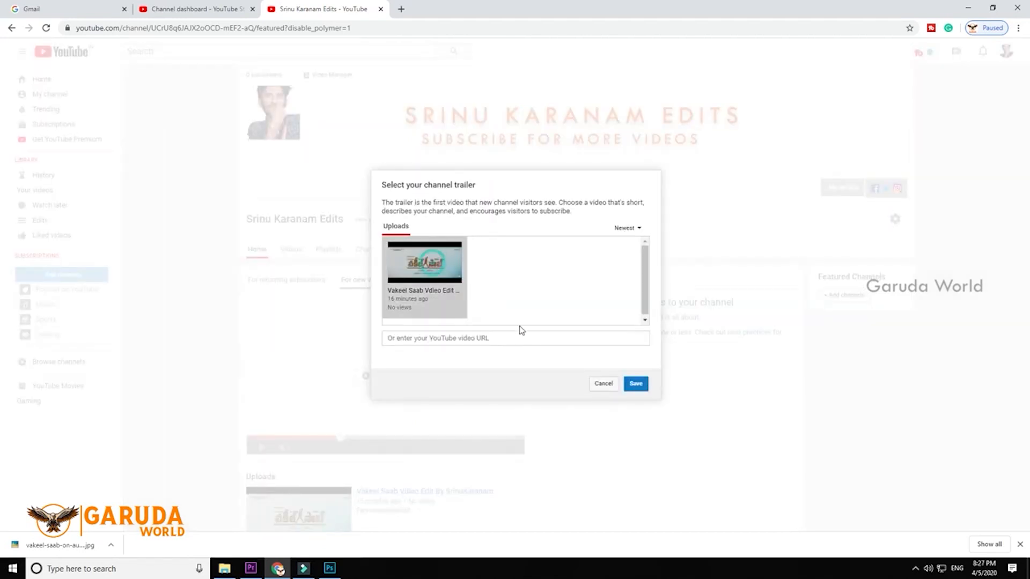
click(644, 391)
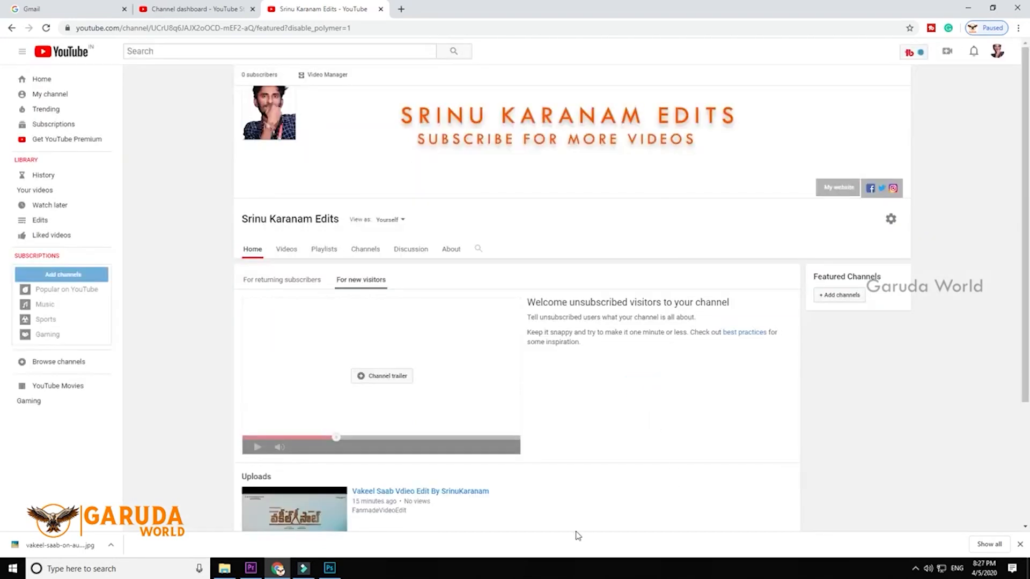
scroll(770, 377, down, 3)
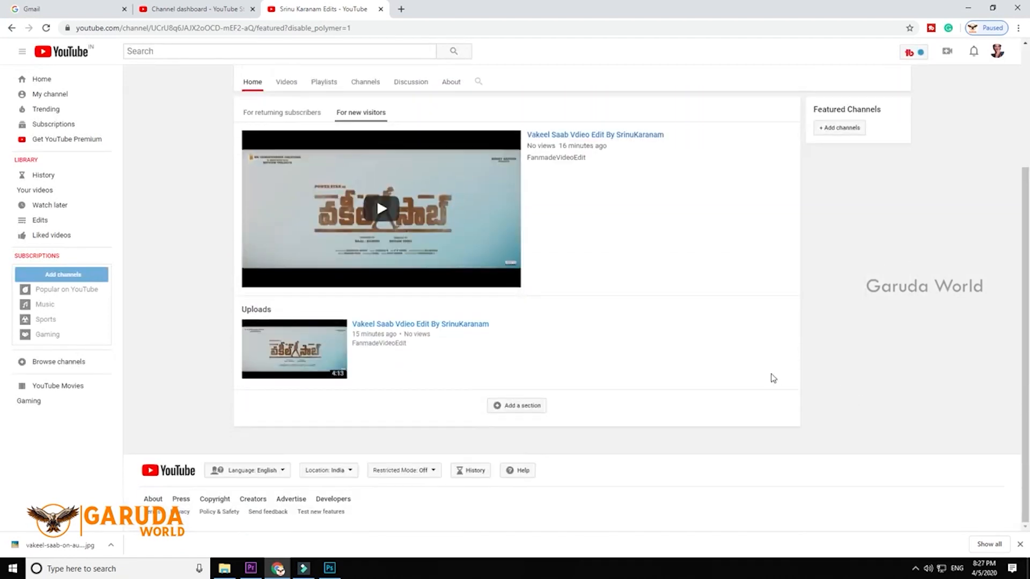
scroll(584, 371, up, 1)
scroll(584, 371, up, 2)
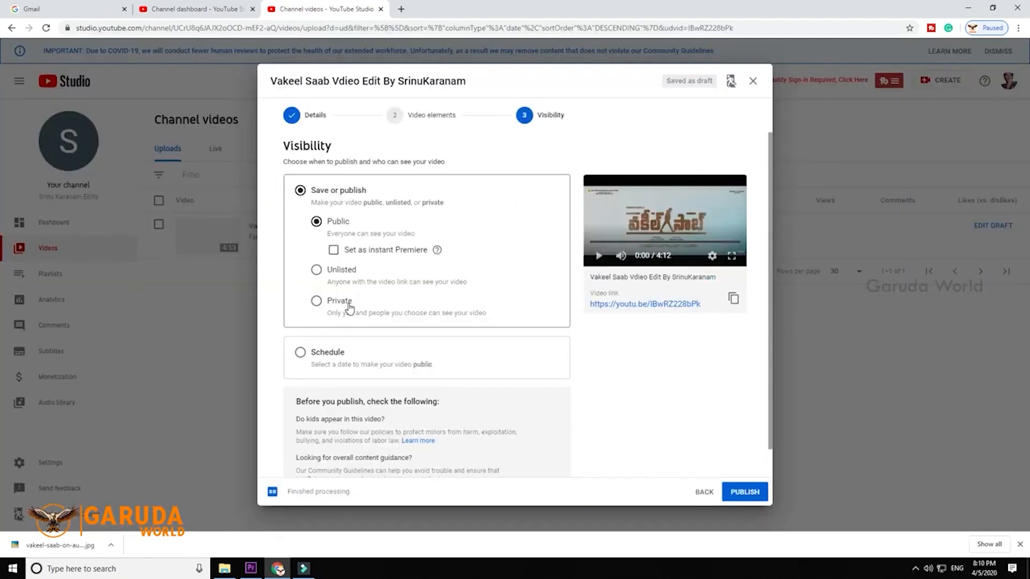
Step: Compare the Private, Unlisted, Schedule and Premiere options, then publish the Vakeel Saab video as Public
click(345, 300)
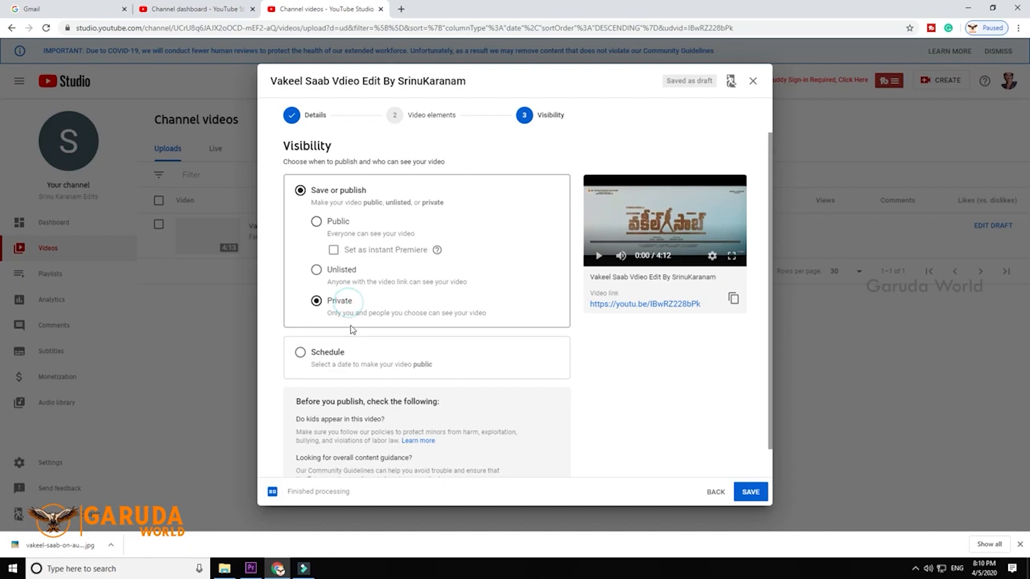
click(317, 269)
click(315, 222)
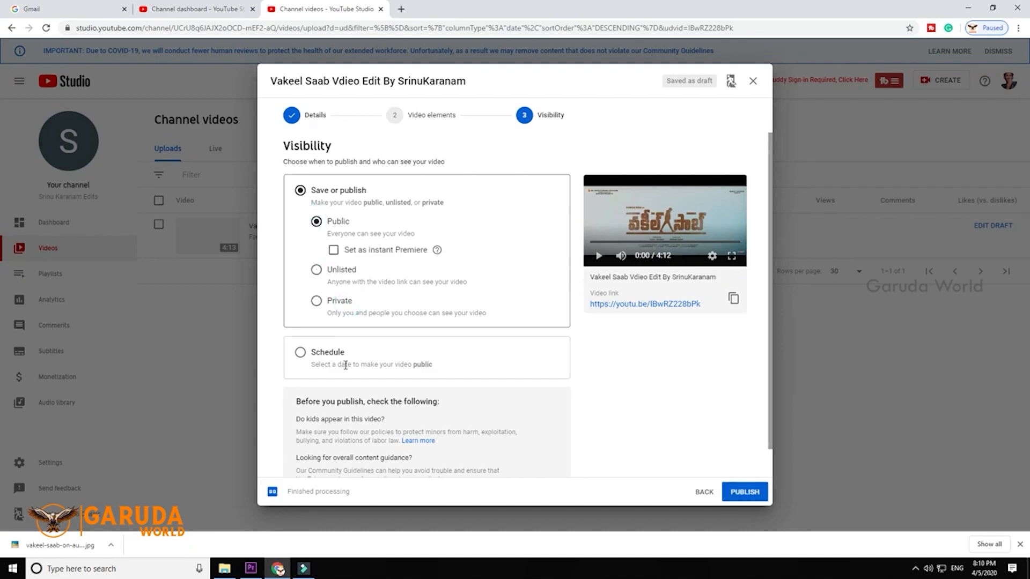
click(300, 352)
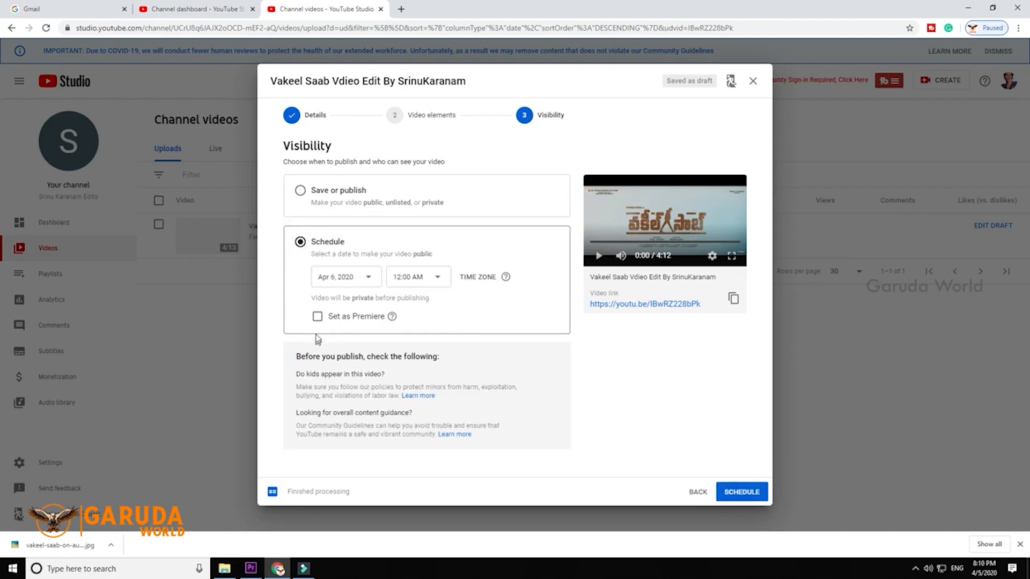
click(318, 318)
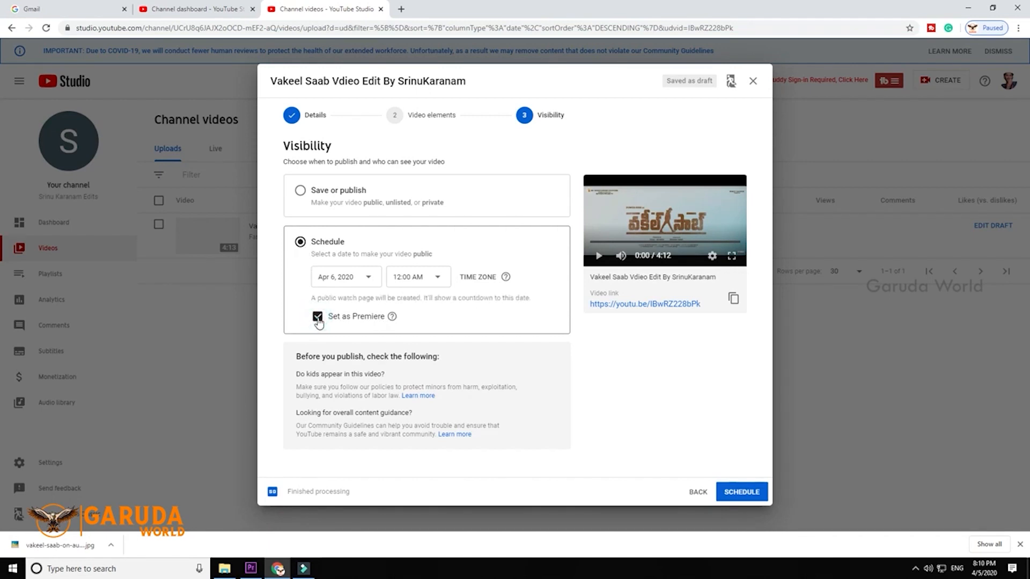
click(317, 317)
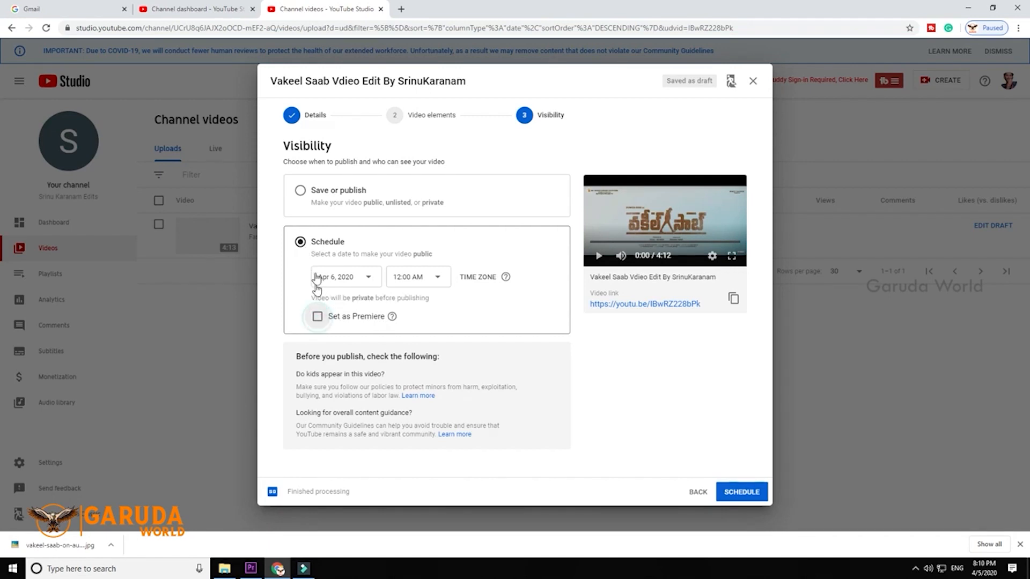
click(301, 194)
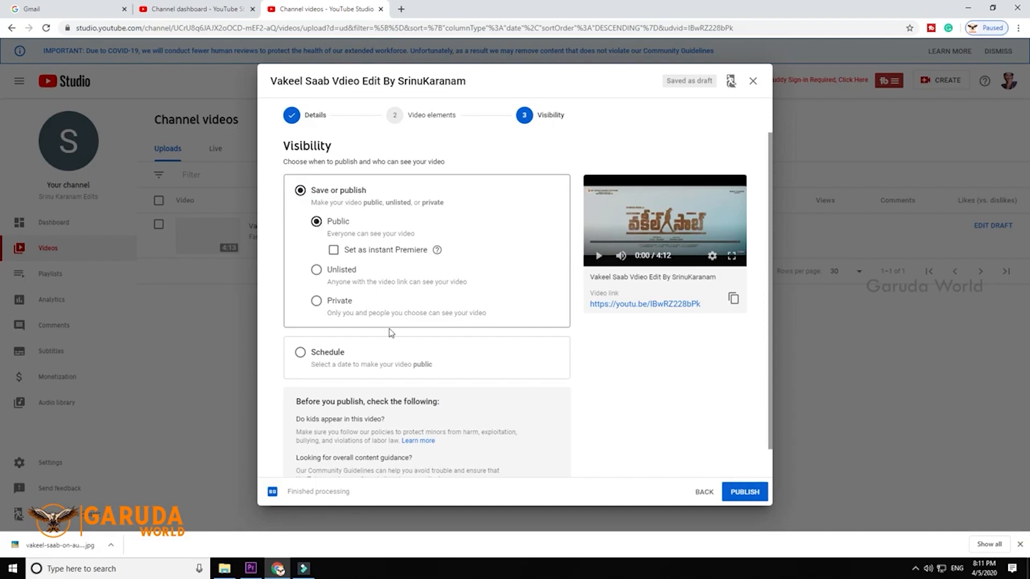
scroll(681, 456, down, 1)
click(734, 491)
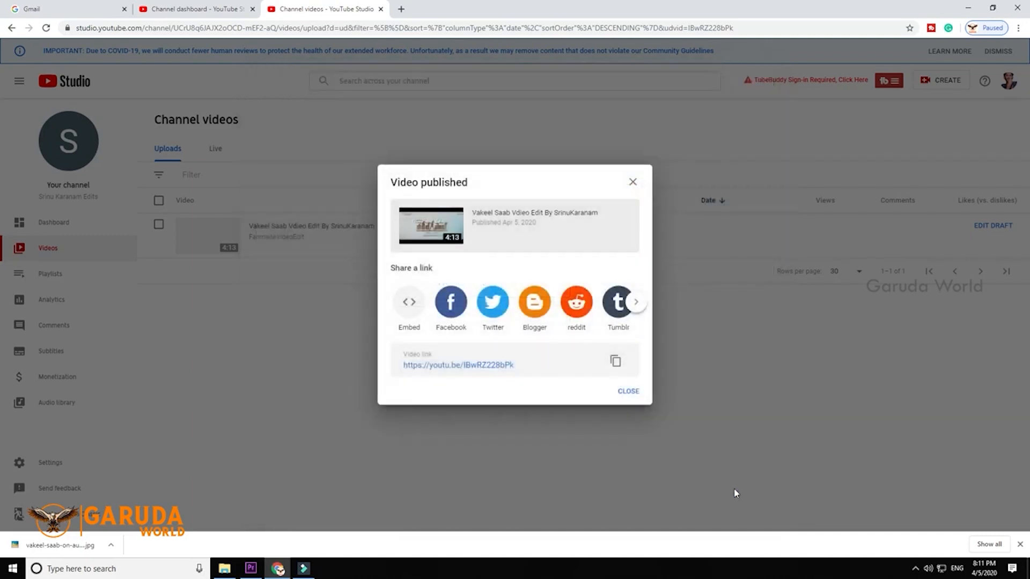
Step: Browse the video's share options, including email sharing, then return to the main share list
click(636, 303)
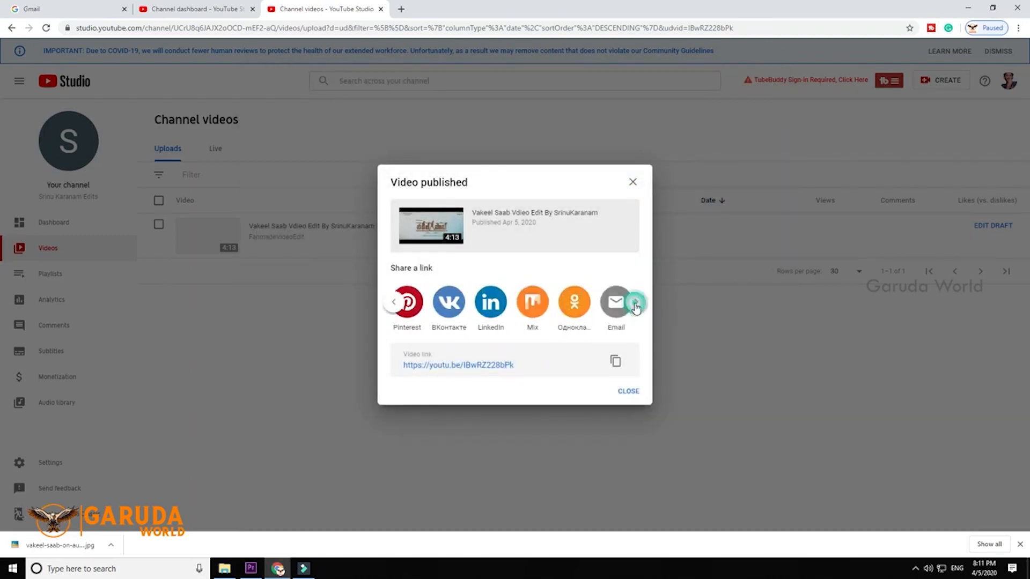
click(616, 303)
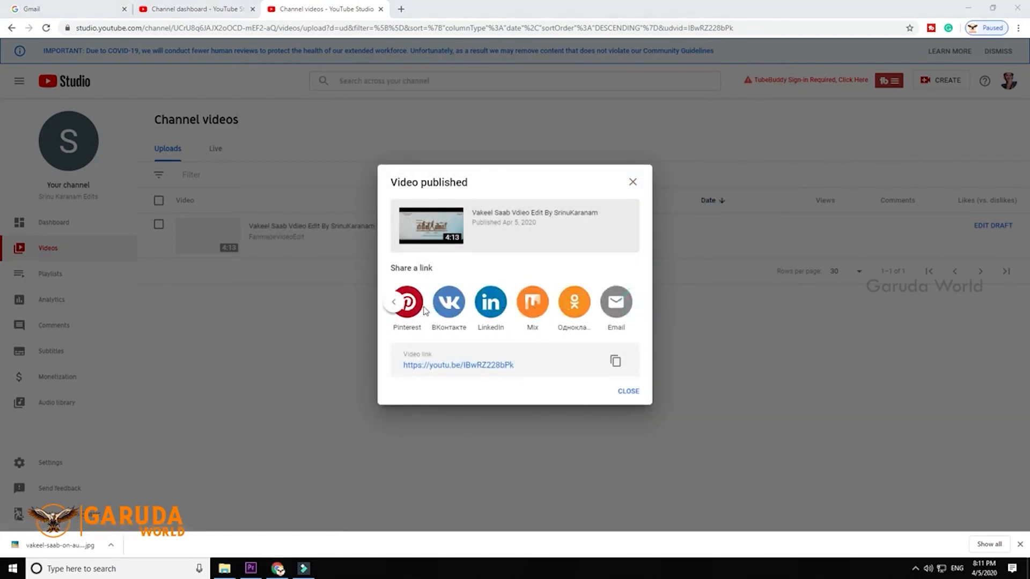
click(657, 162)
click(397, 305)
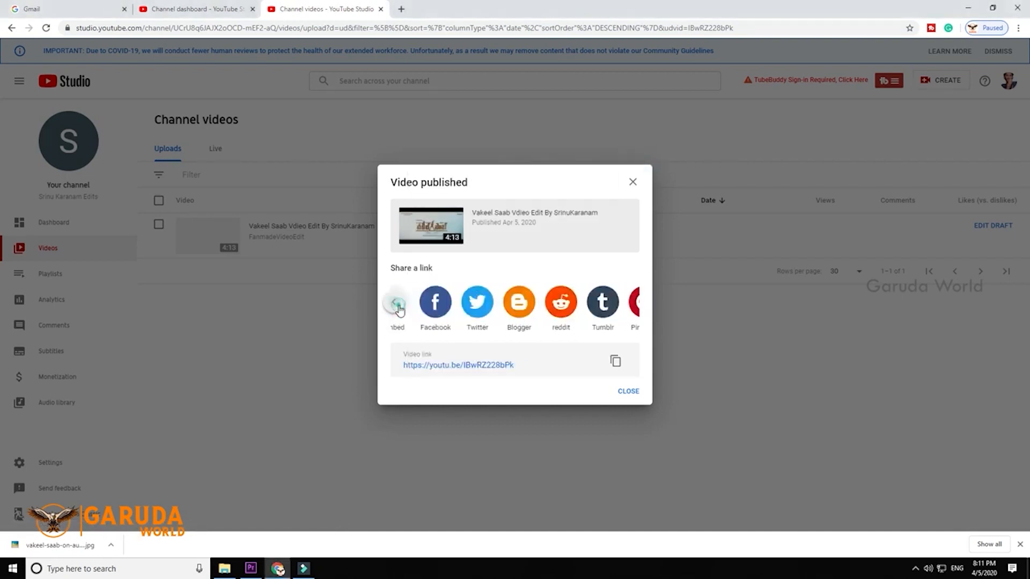